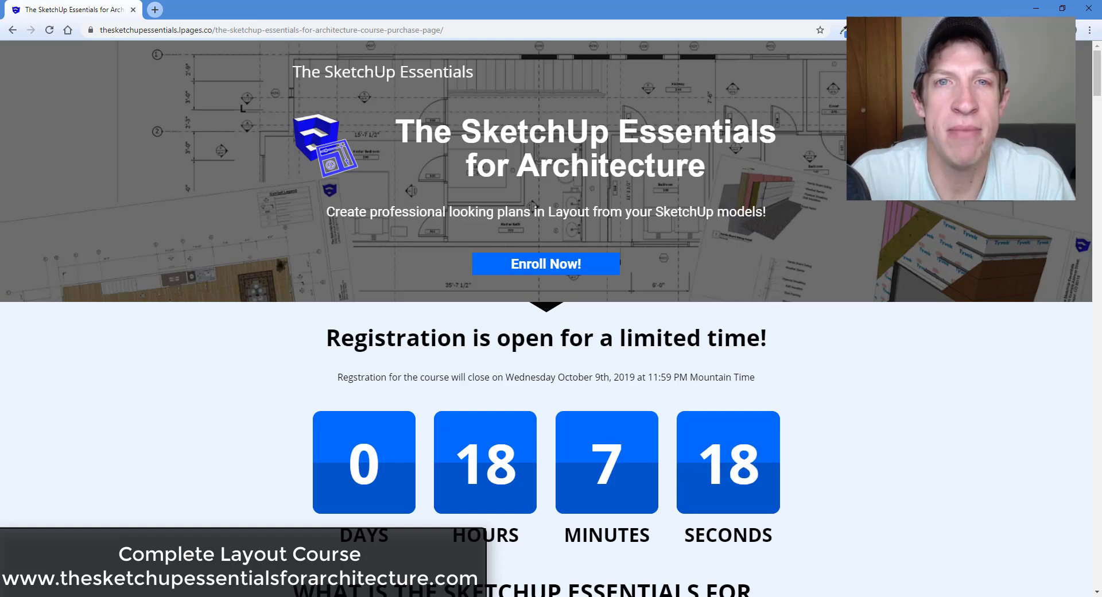
Read through the course purchase page, covering the FAQ and the descriptions of Modules 1 to 5.
scroll(207, 373, "down", 20)
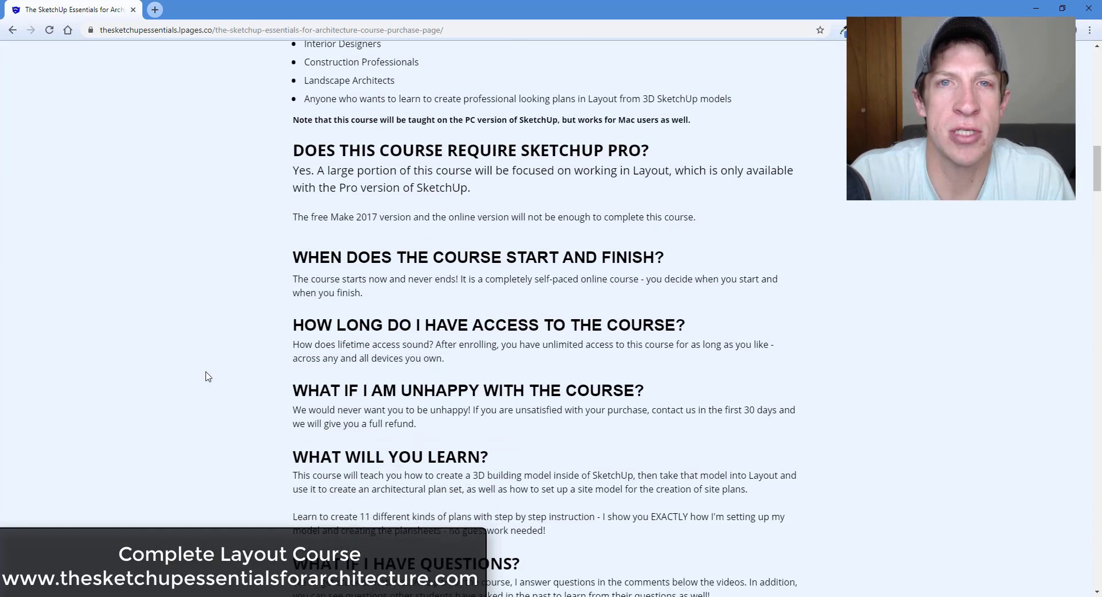
scroll(208, 377, "down", 12)
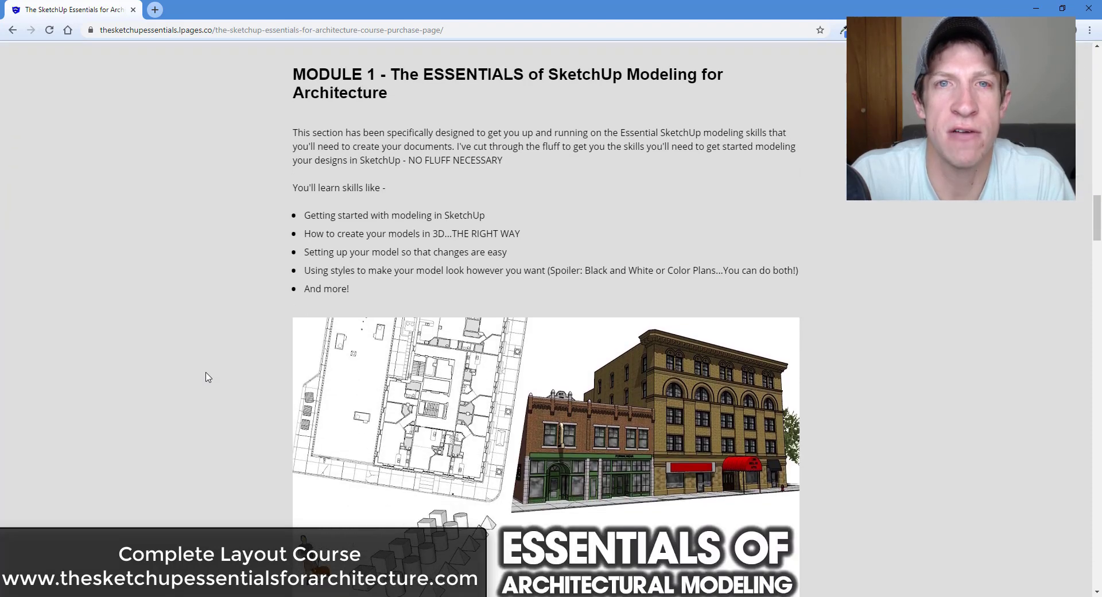
scroll(209, 376, "down", 1)
scroll(209, 376, "up", 1)
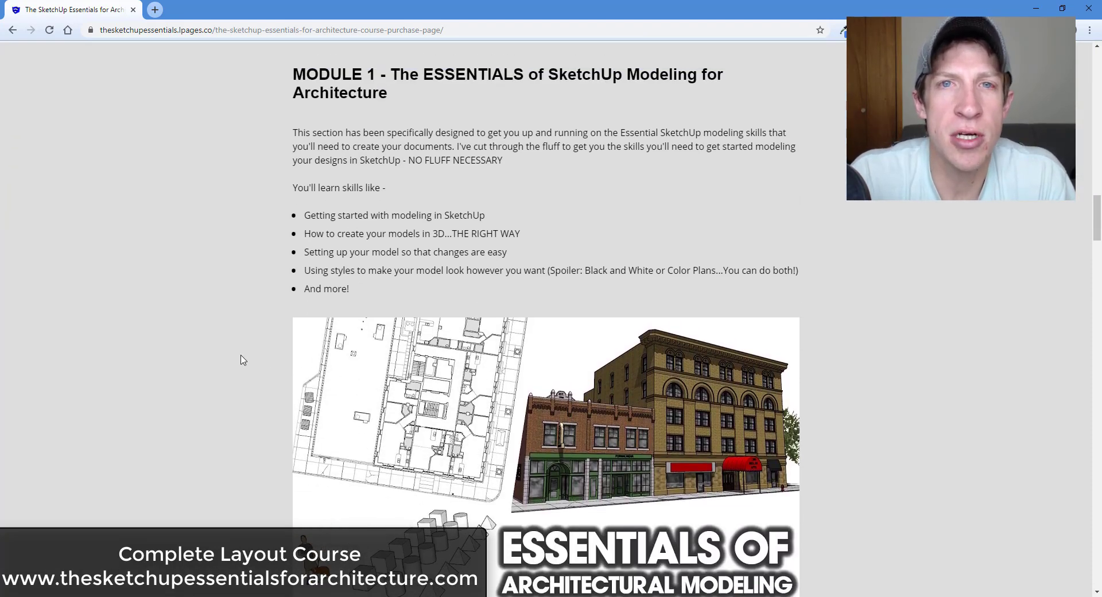
scroll(243, 360, "down", 1)
scroll(243, 360, "down", 9)
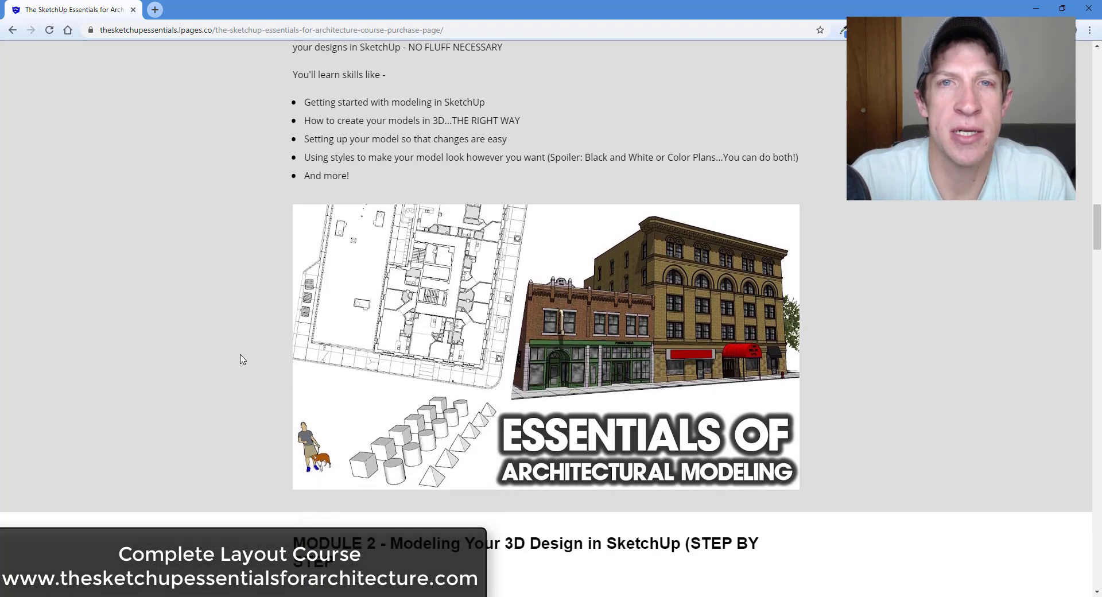
scroll(243, 360, "down", 1)
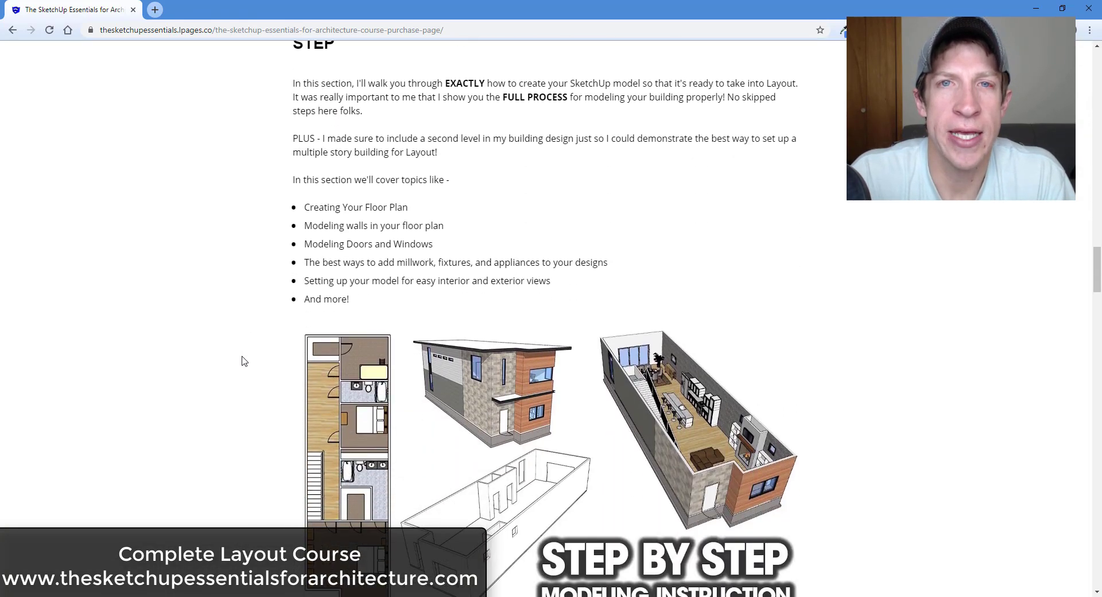
scroll(244, 361, "up", 1)
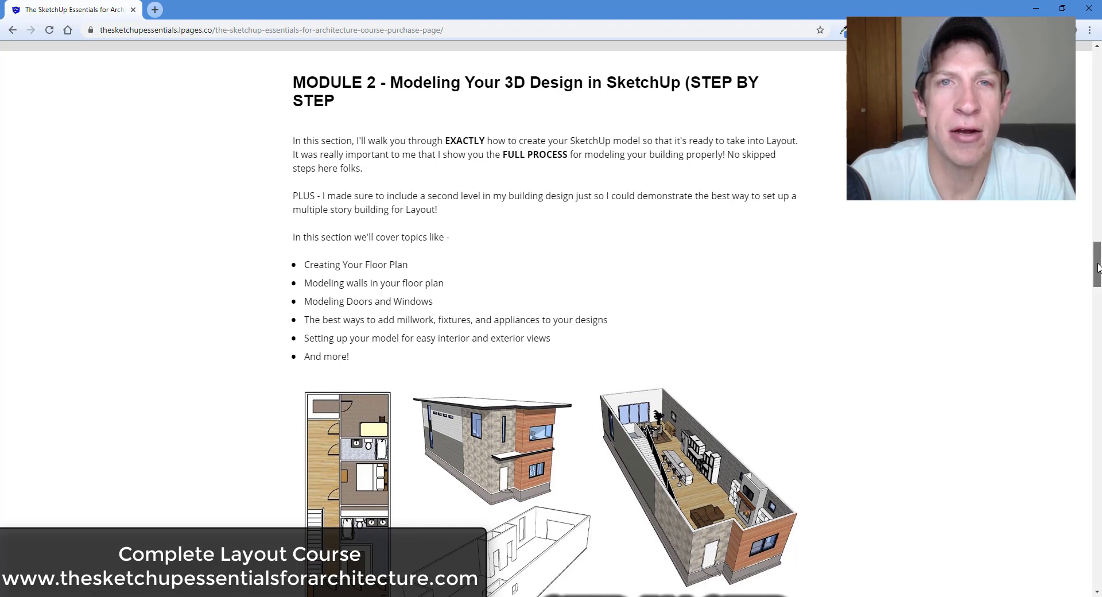
left_click_drag(1098, 268, 1100, 283)
scroll(927, 310, "down", 6)
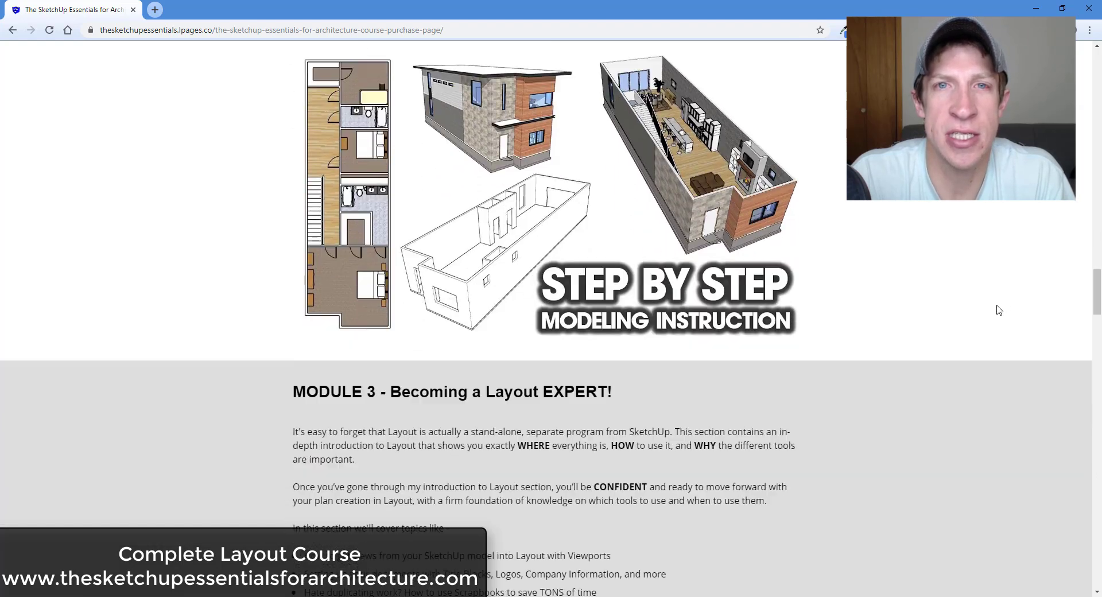
scroll(985, 323, "down", 3)
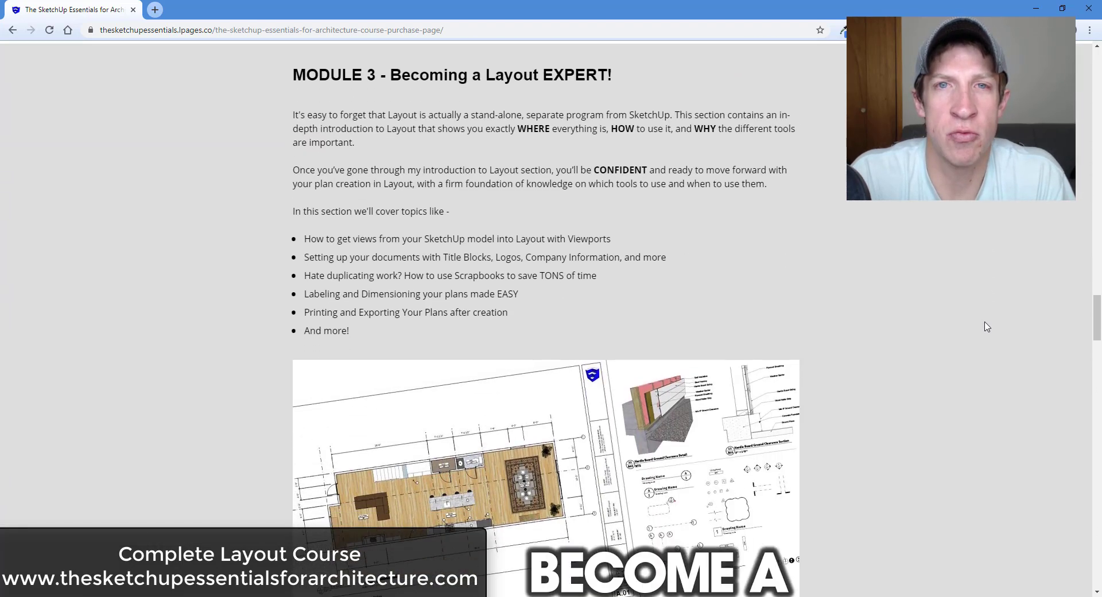
scroll(987, 327, "down", 4)
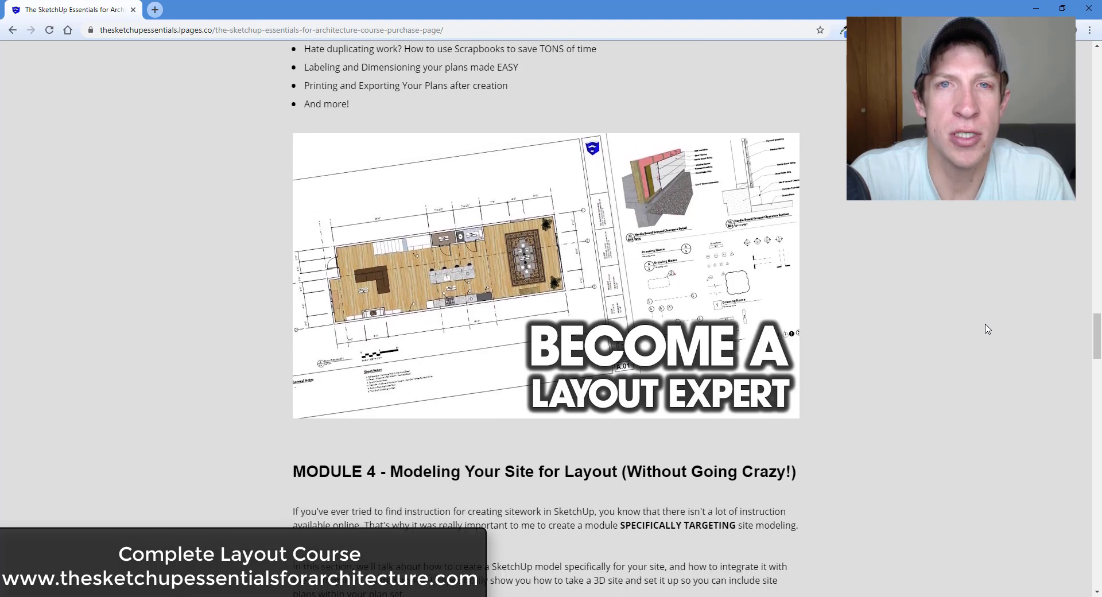
scroll(987, 329, "down", 7)
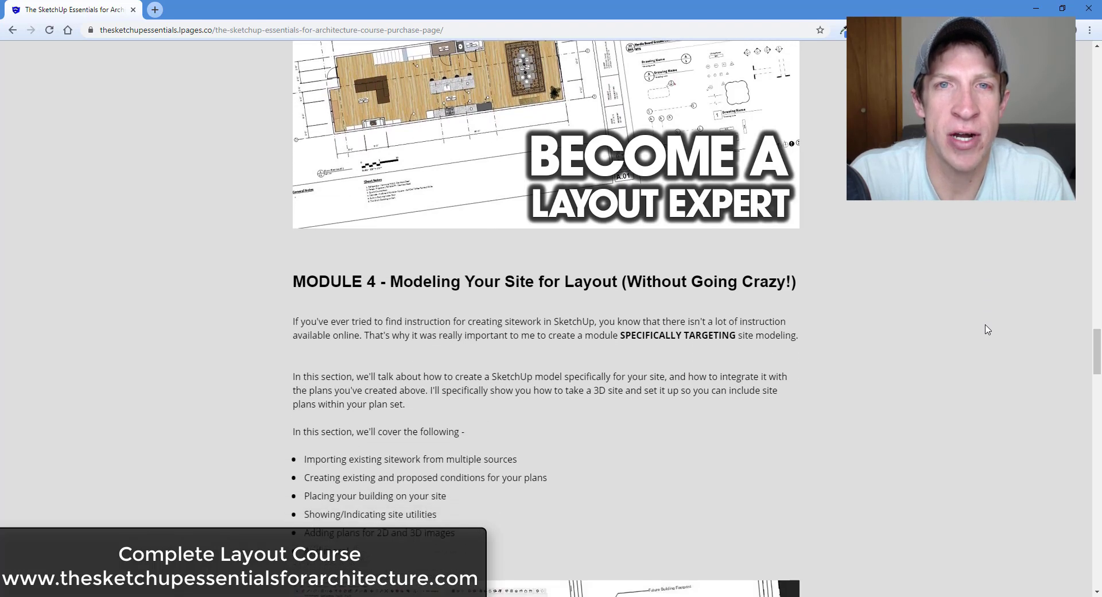
scroll(985, 333, "down", 1)
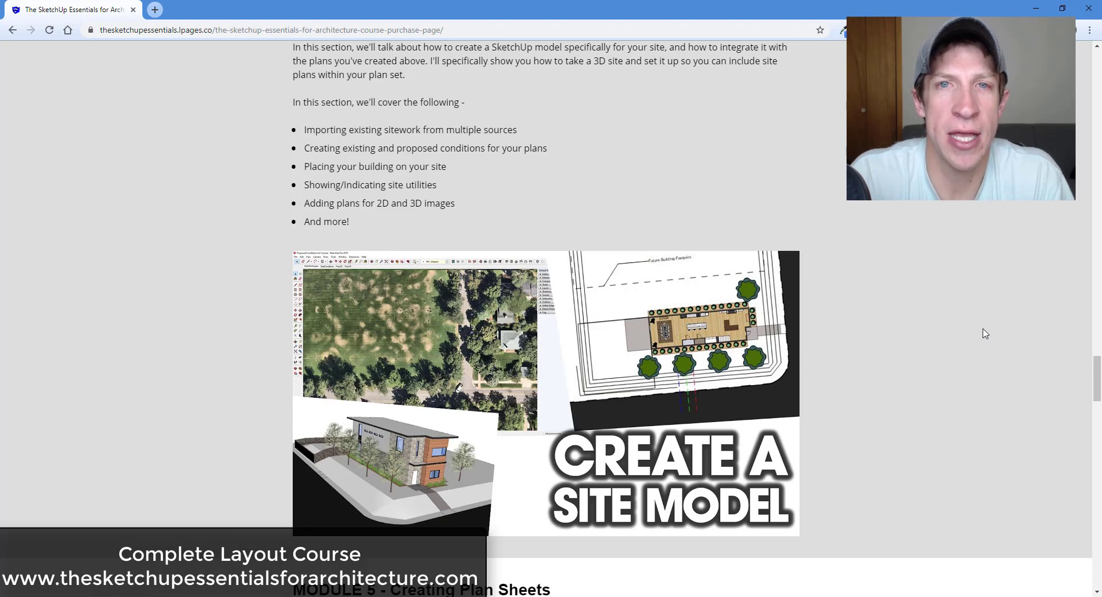
scroll(985, 333, "down", 8)
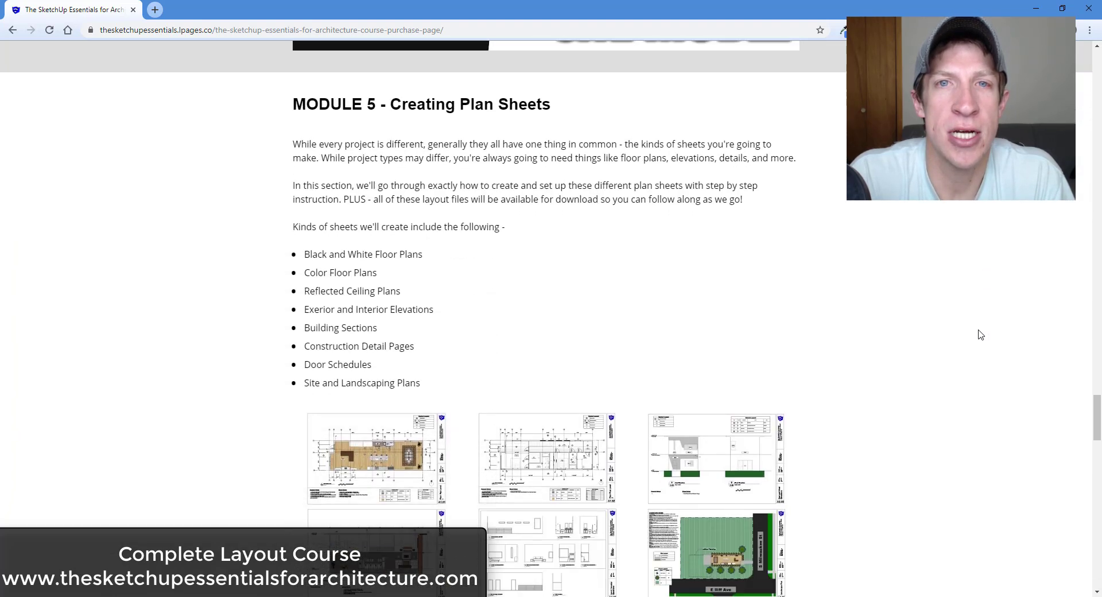
scroll(982, 335, "down", 5)
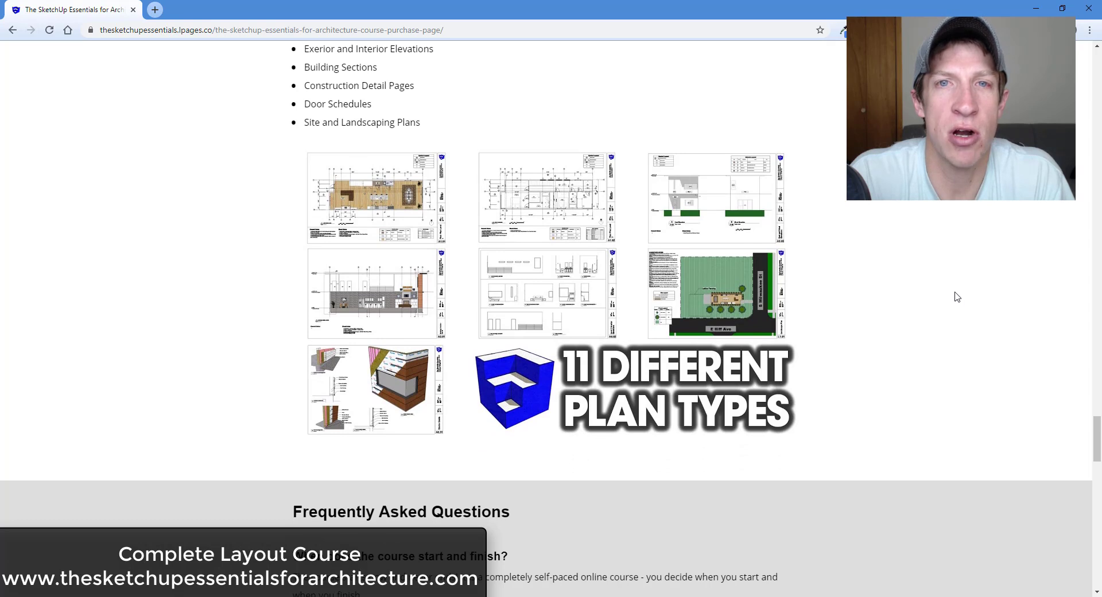
scroll(922, 271, "down", 3)
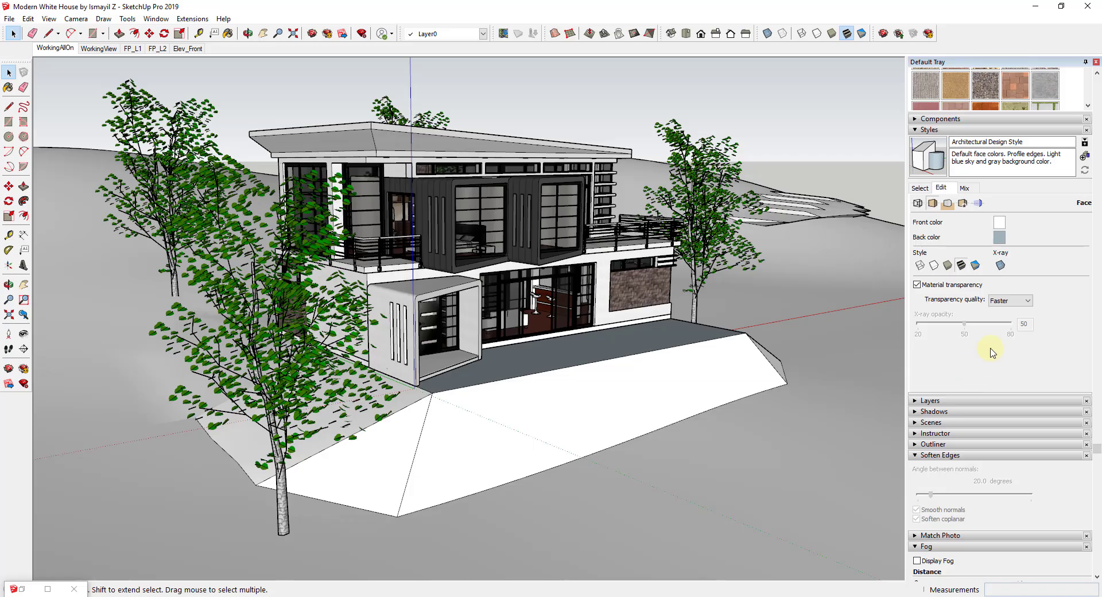
Examine the styles stored in the model and the Architectural Design Style's edge settings, switching Profiles off and back on.
left_click(920, 188)
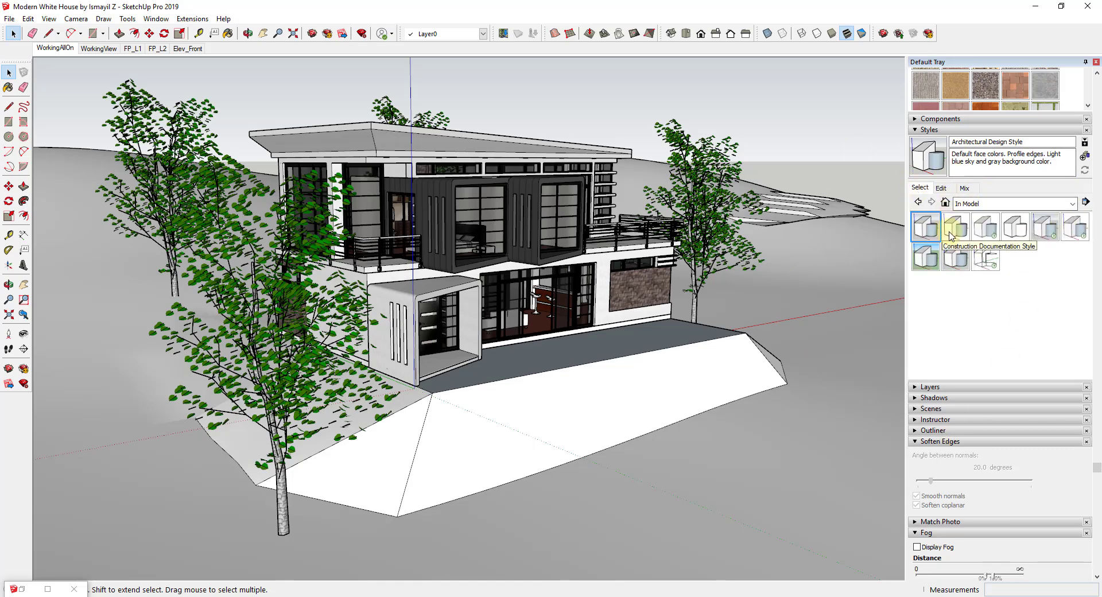
left_click_drag(950, 235, 683, 233)
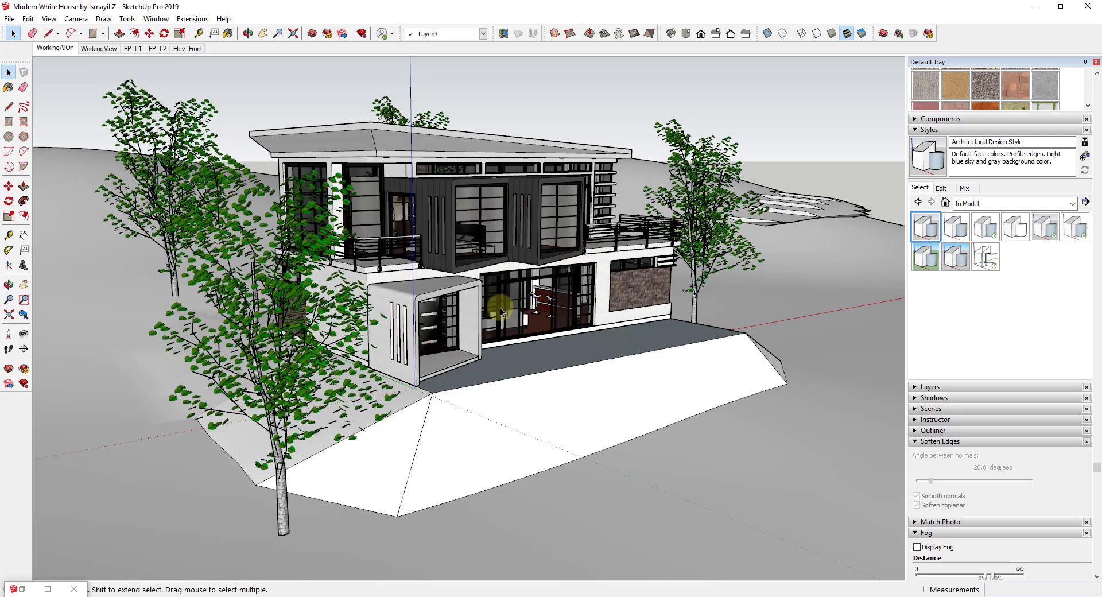
left_click(941, 187)
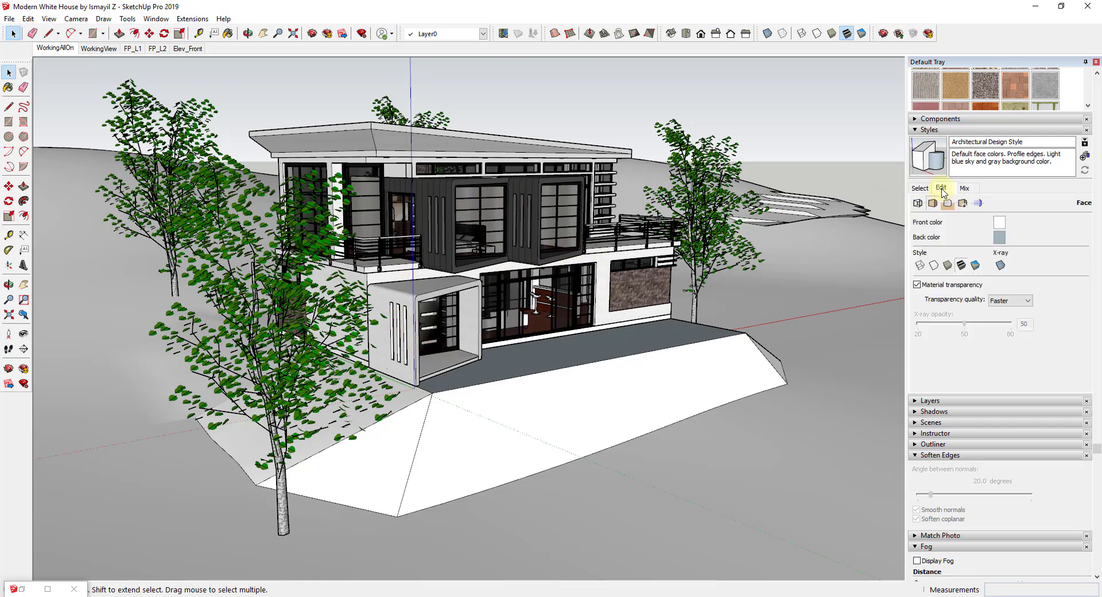
left_click(918, 204)
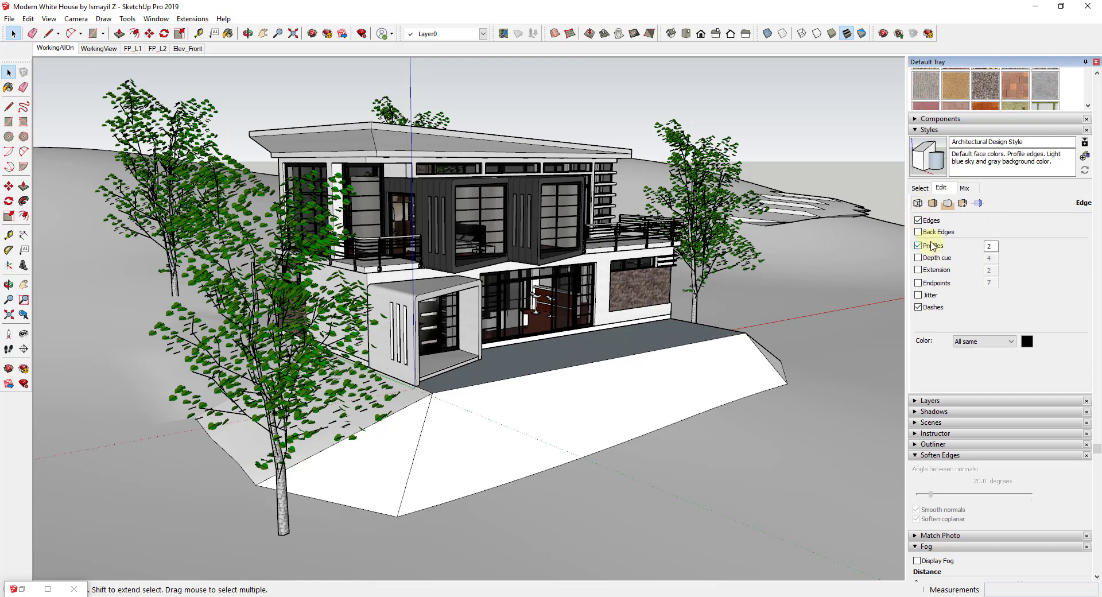
left_click(931, 245)
left_click(931, 246)
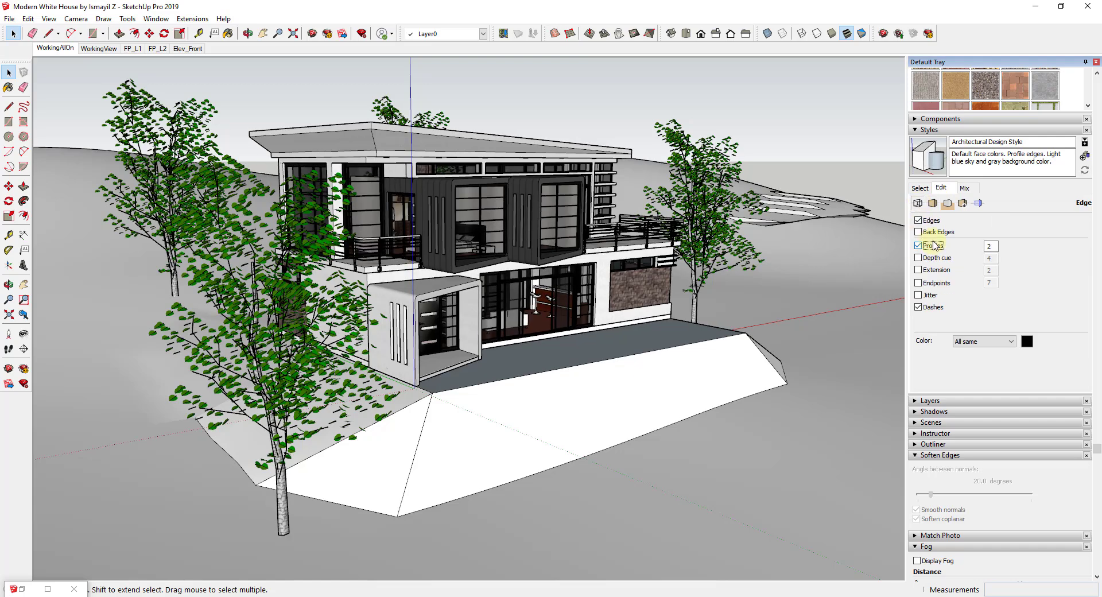
Preview the house with the Monochrome face style, restore Shaded with Textures, and return to the edge settings.
left_click(933, 203)
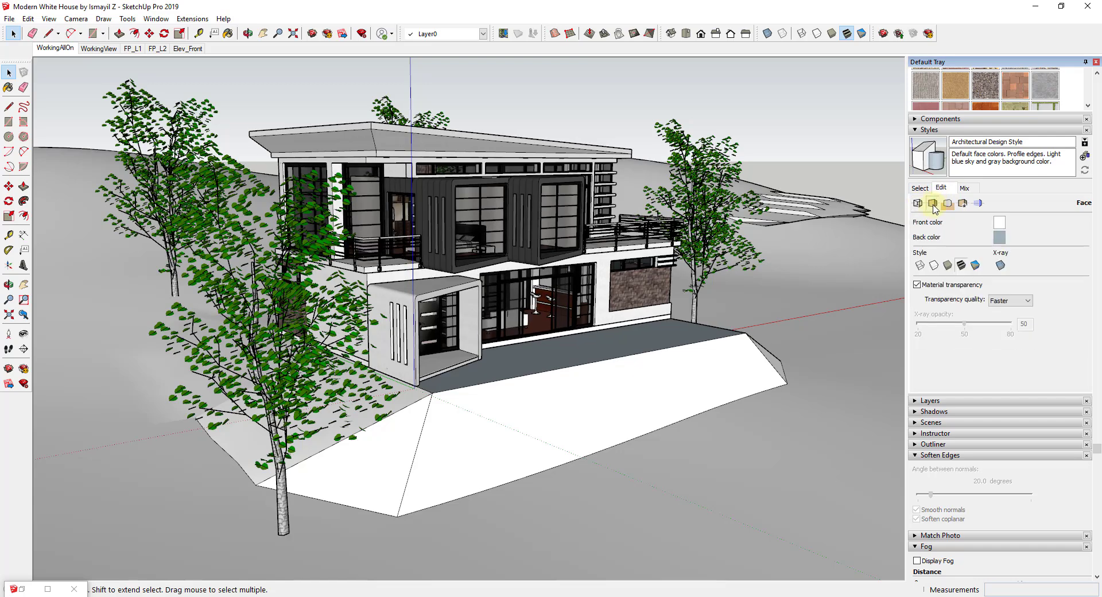
left_click(975, 265)
left_click(960, 265)
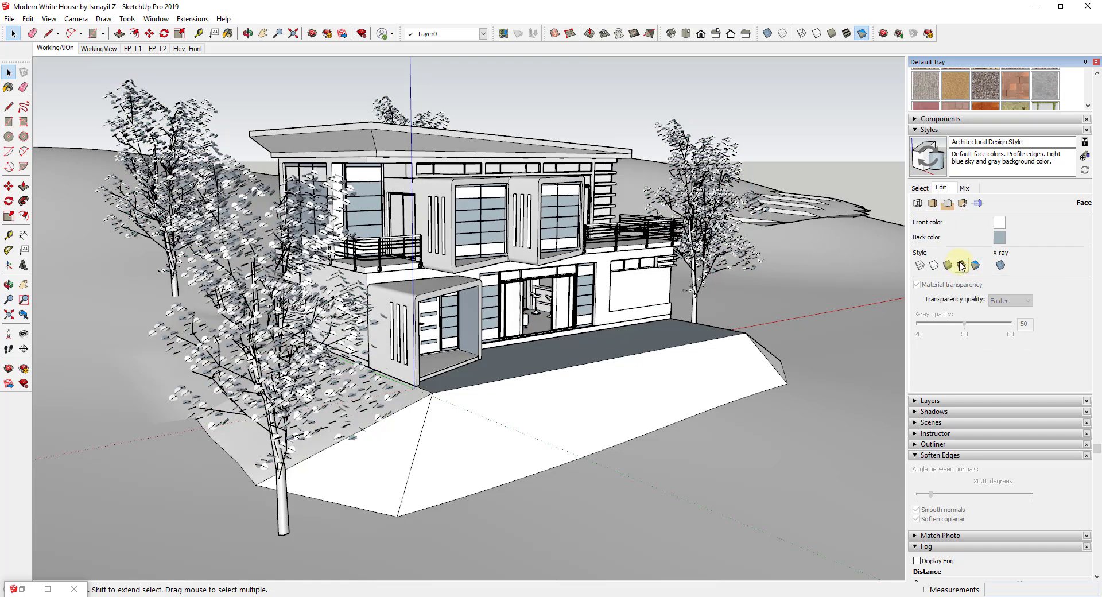
left_click(917, 204)
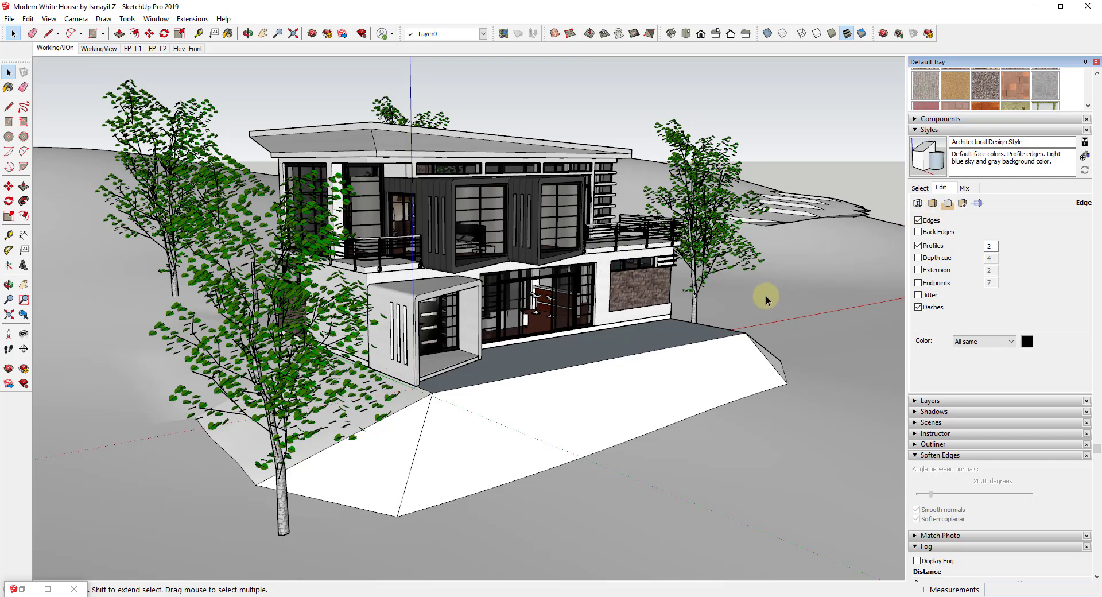
Inspect the house model at several zoom levels, check its 3D Warehouse page, and put that page away.
mouse_move(554, 312)
middle_mouse_down()
mouse_move(580, 315)
mouse_move(552, 300)
middle_mouse_up()
scroll(534, 235, "up", 3)
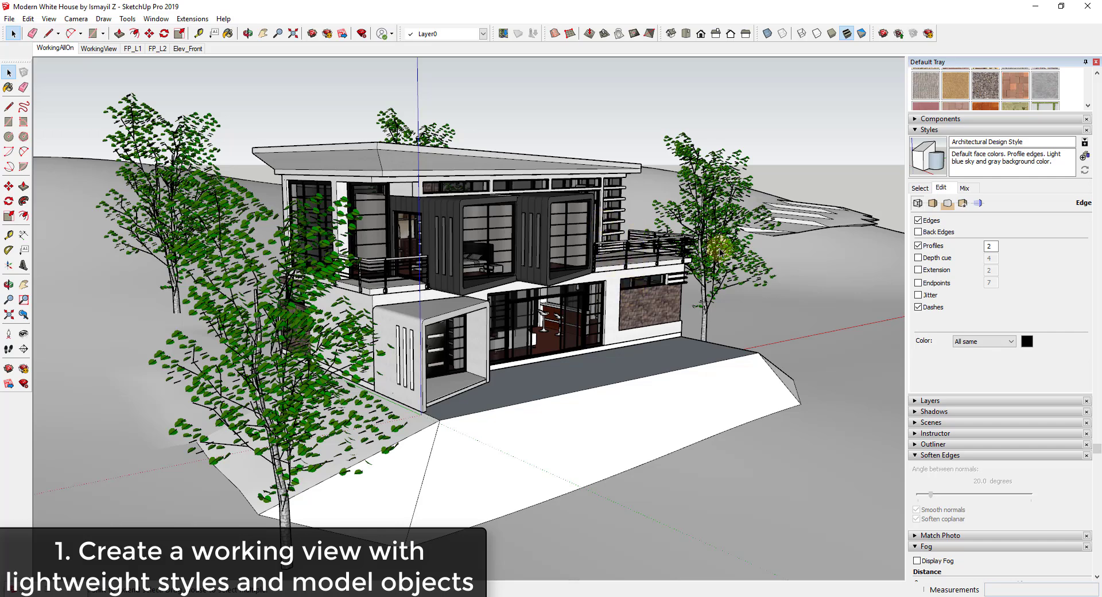
scroll(764, 275, "down", 4)
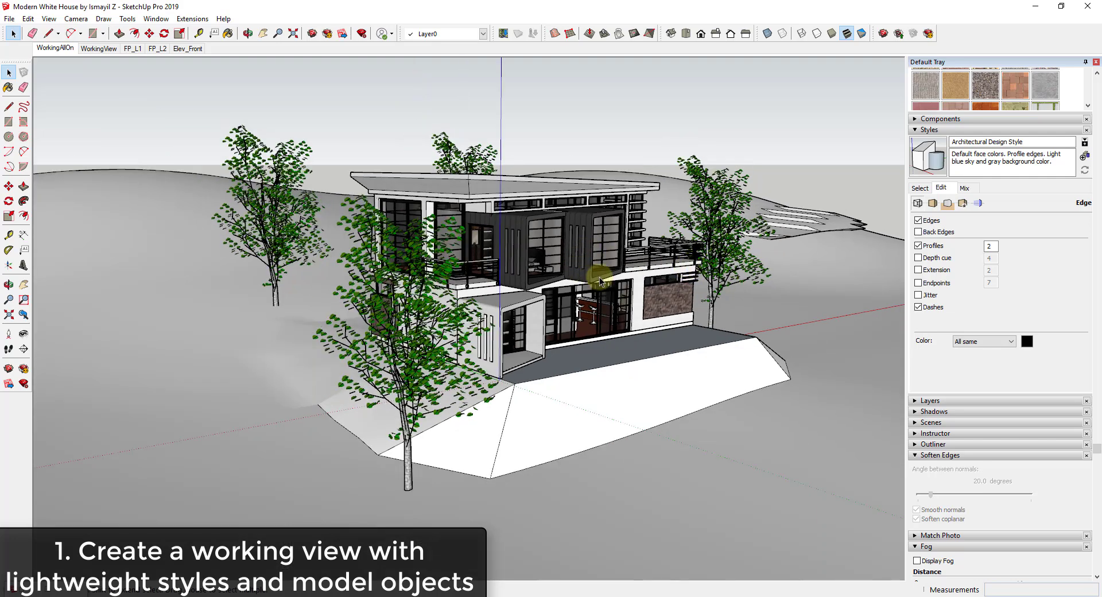
scroll(585, 275, "up", 3)
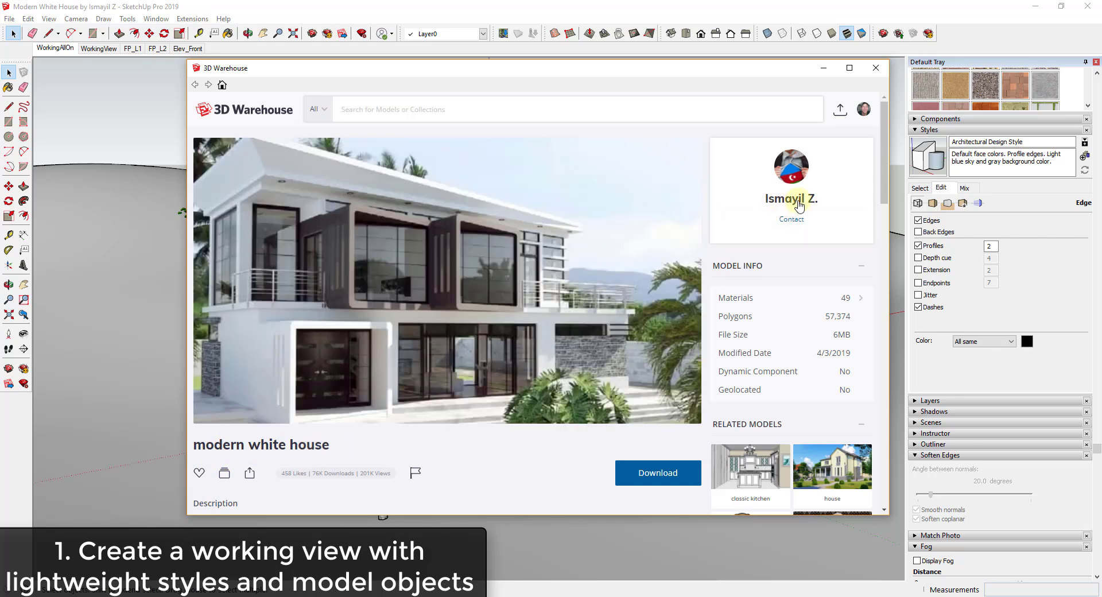
left_click(830, 73)
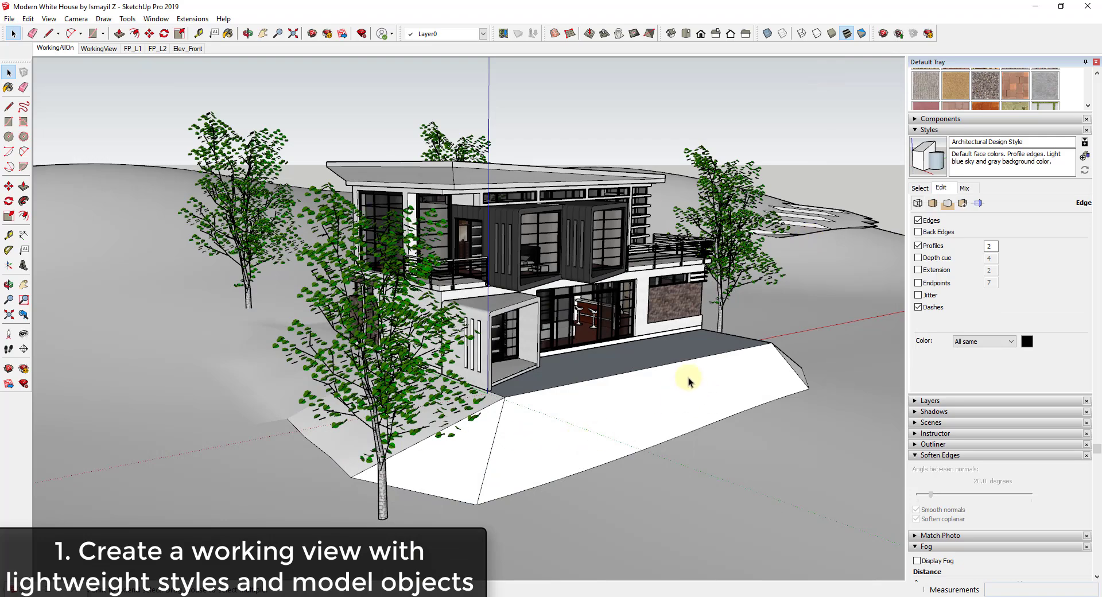
Select the terrain and trees around the house to check which layer they are on.
key("o")
left_click_drag(711, 364, 735, 276)
key("space")
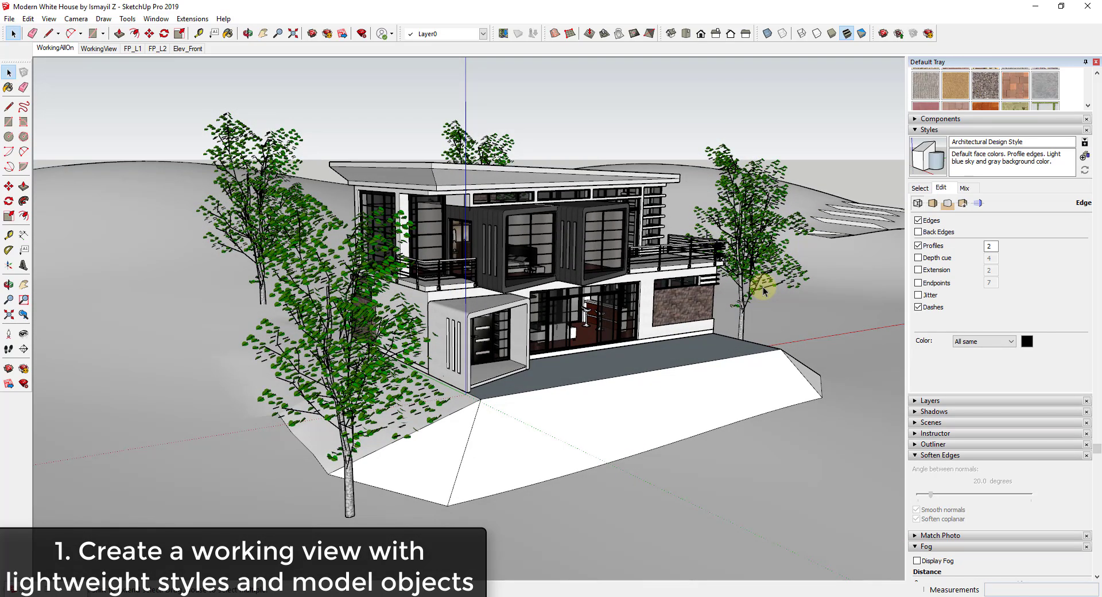
left_click(764, 290)
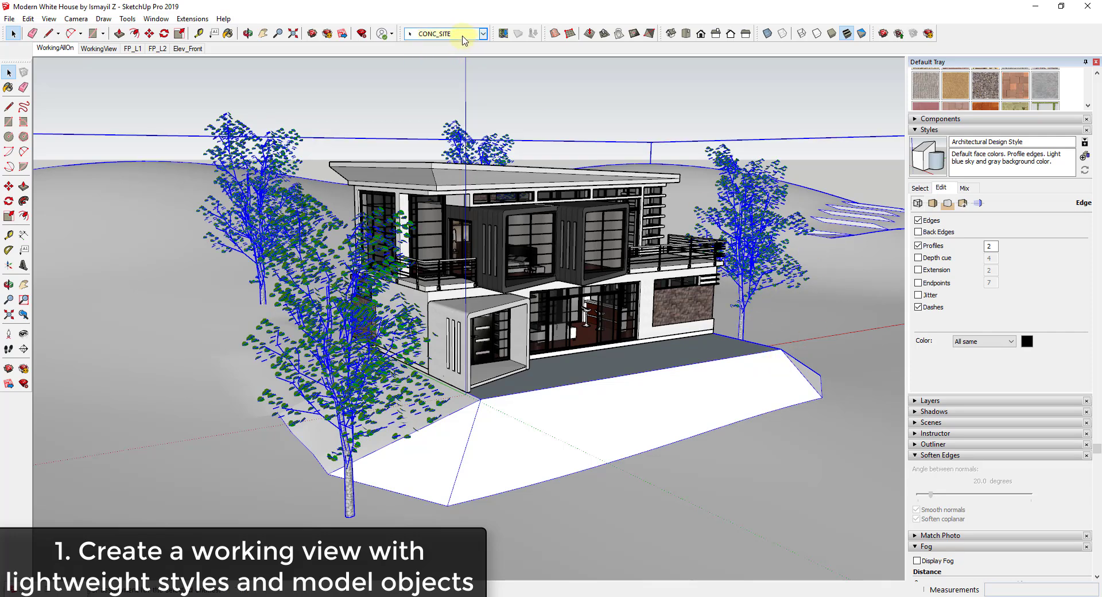
In the WorkingView scene, turn off Profiles and update the Architectural Design Style with that change.
left_click(93, 51)
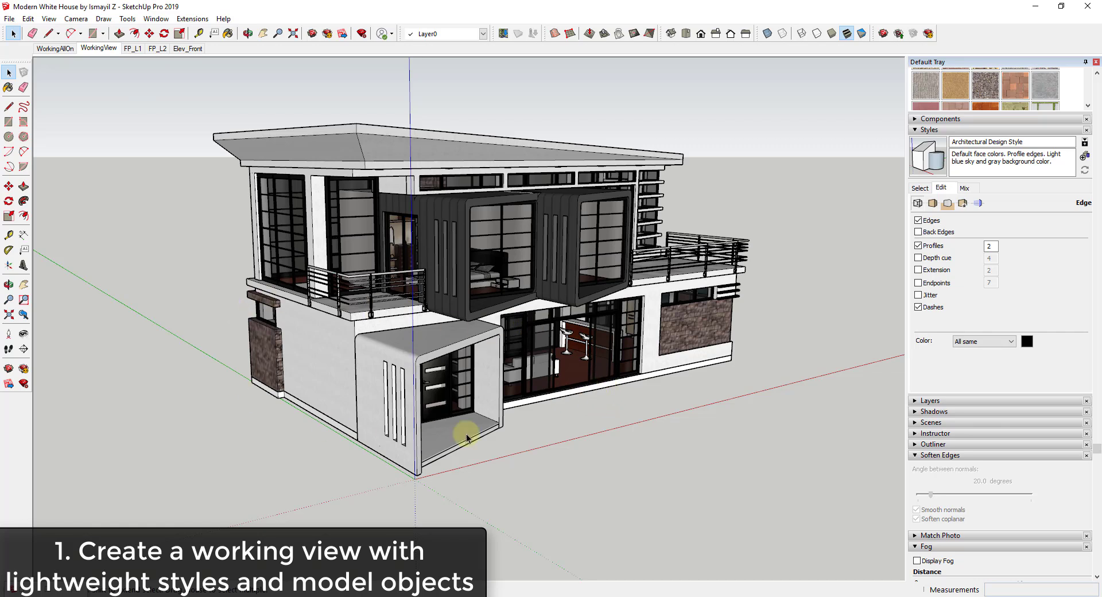
left_click(933, 246)
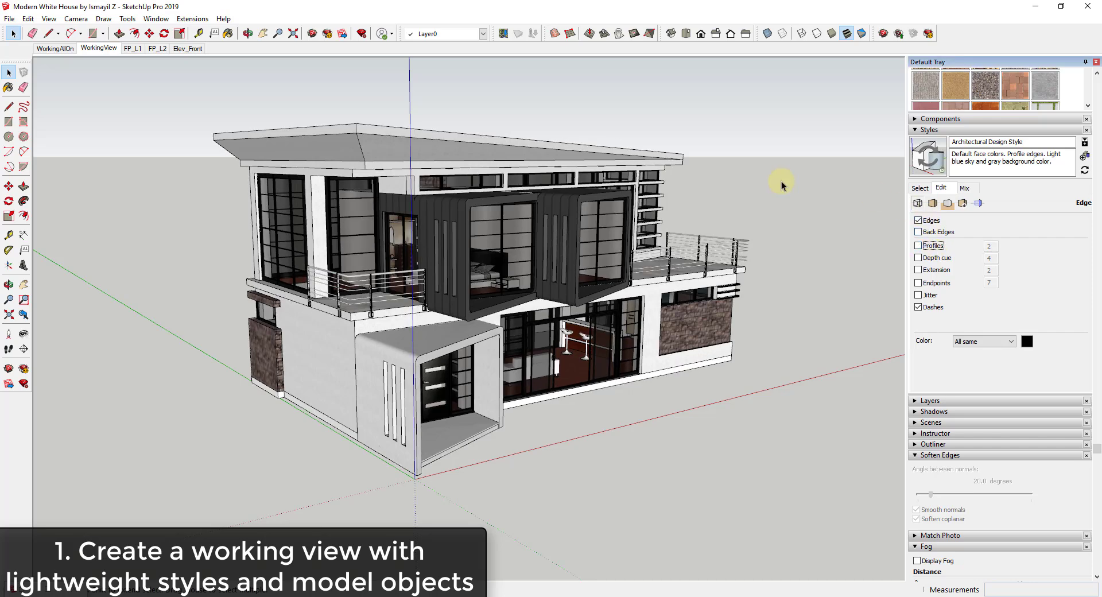
left_click(944, 173)
left_click(921, 187)
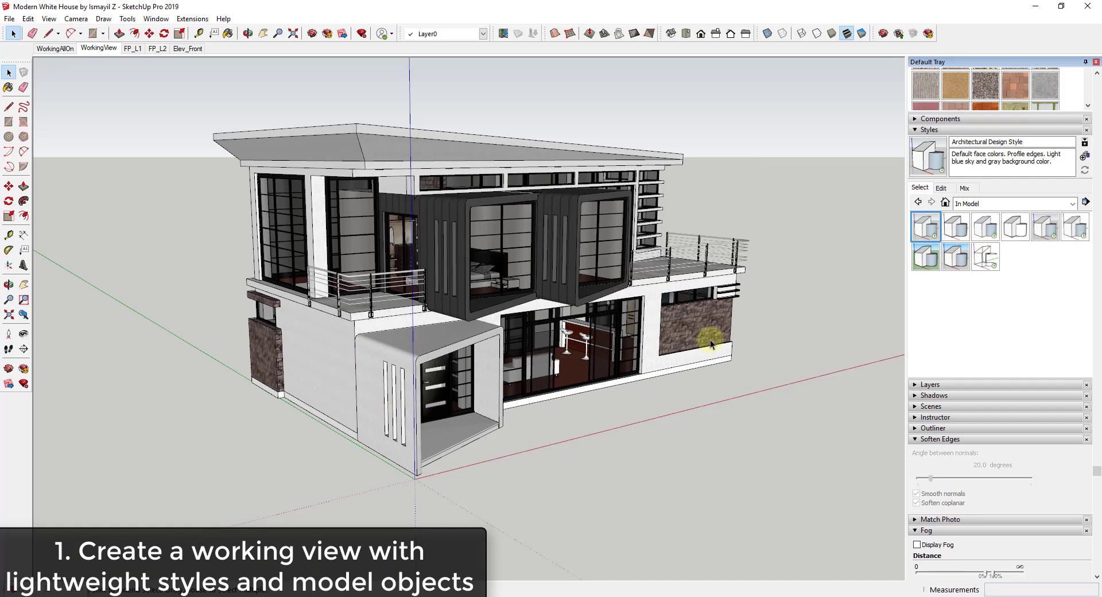
left_click(49, 18)
mouse_move(92, 212)
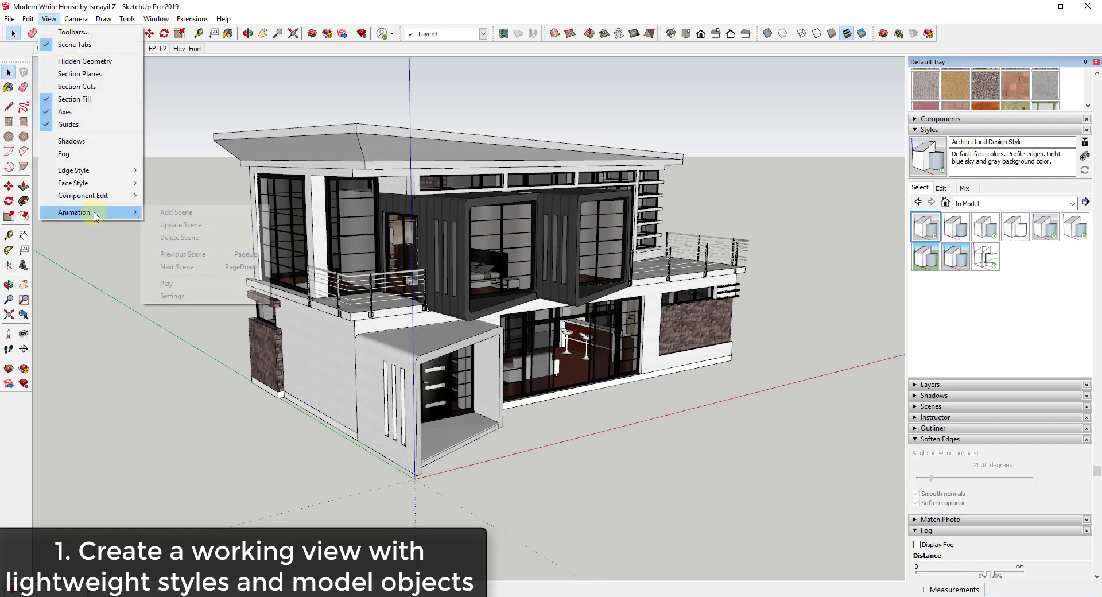
left_click(198, 214)
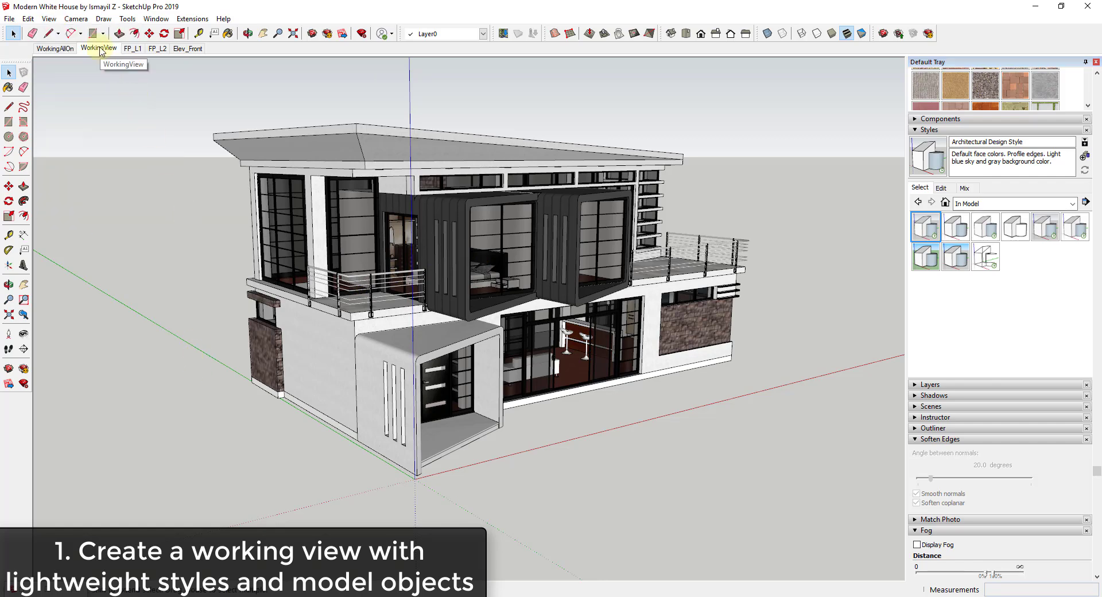
Compare the WorkingAllOn scene with the WorkingView scene, finishing in WorkingView.
left_click(57, 48)
left_click(53, 48)
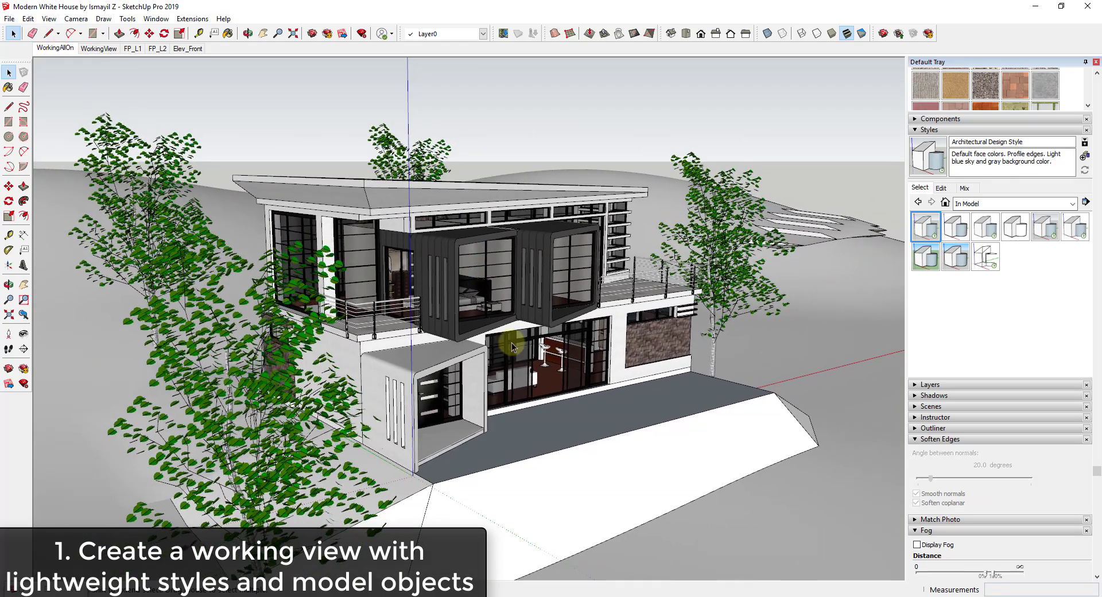
left_click(97, 49)
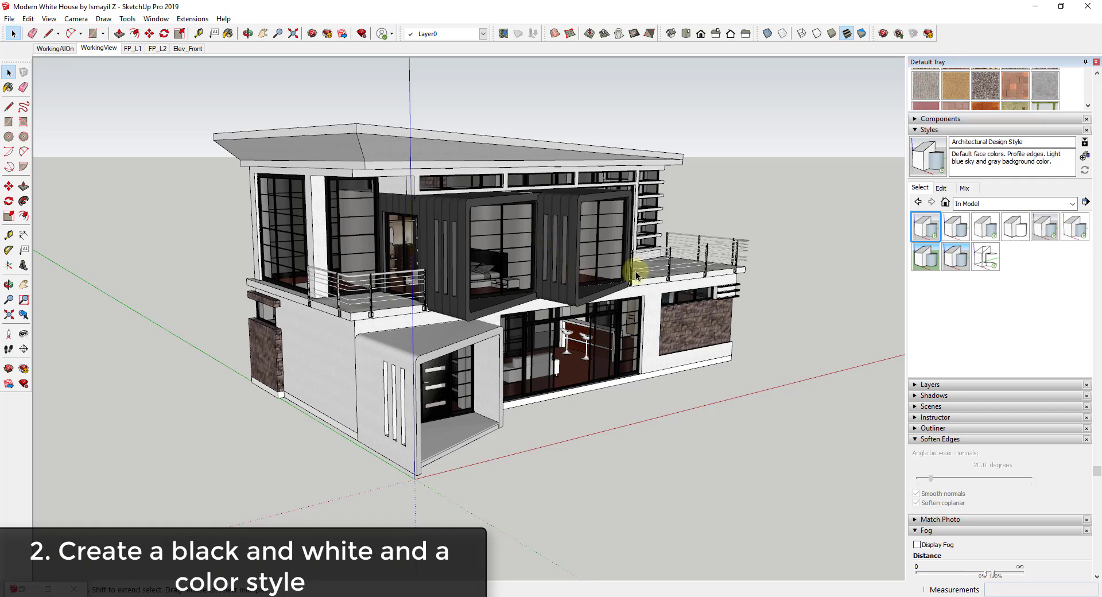
In the FP_L1 scene, set the style's faces to Hidden Line and turn on Profiles in its edge settings.
left_click(133, 49)
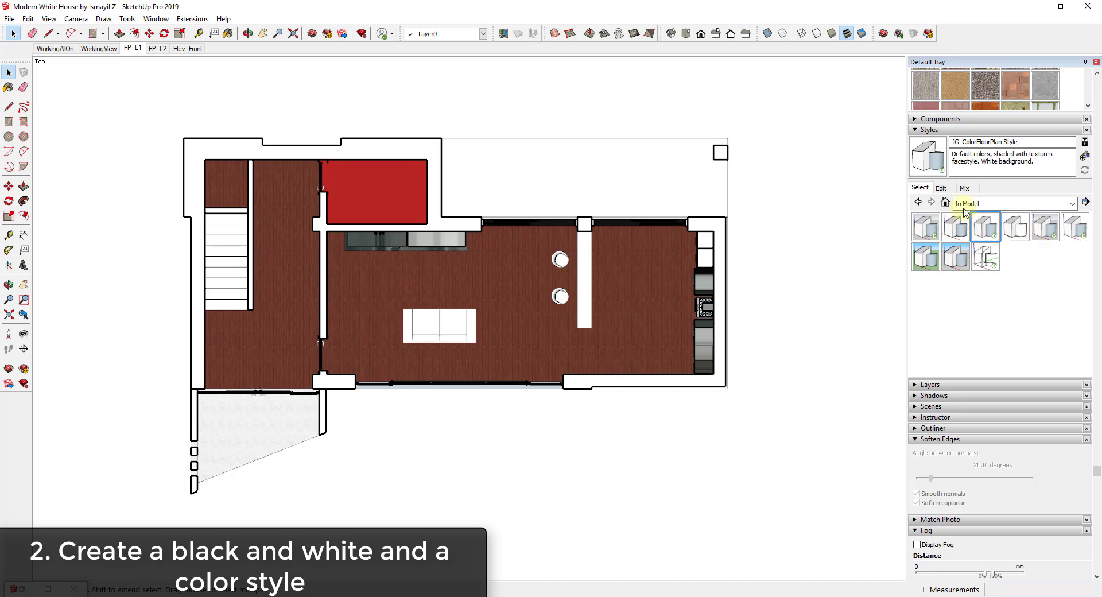
left_click(942, 188)
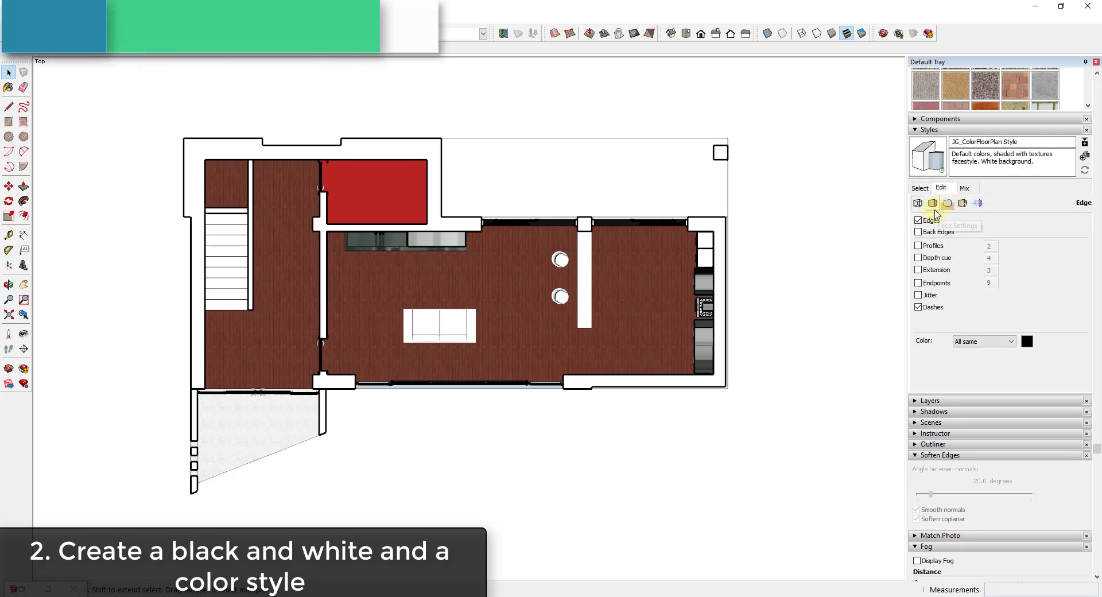
left_click(933, 205)
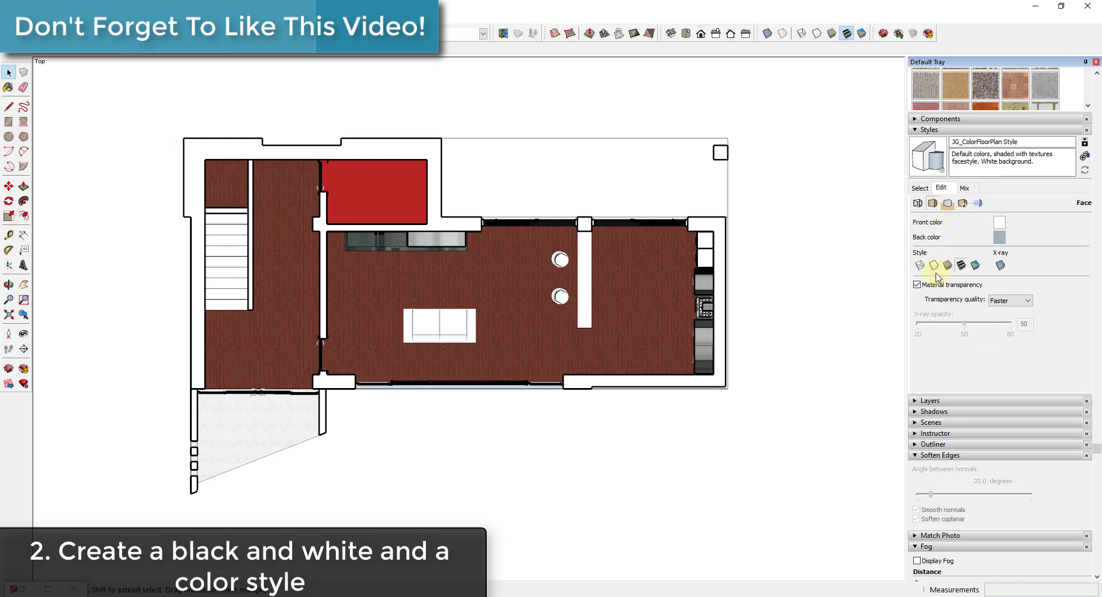
left_click(934, 266)
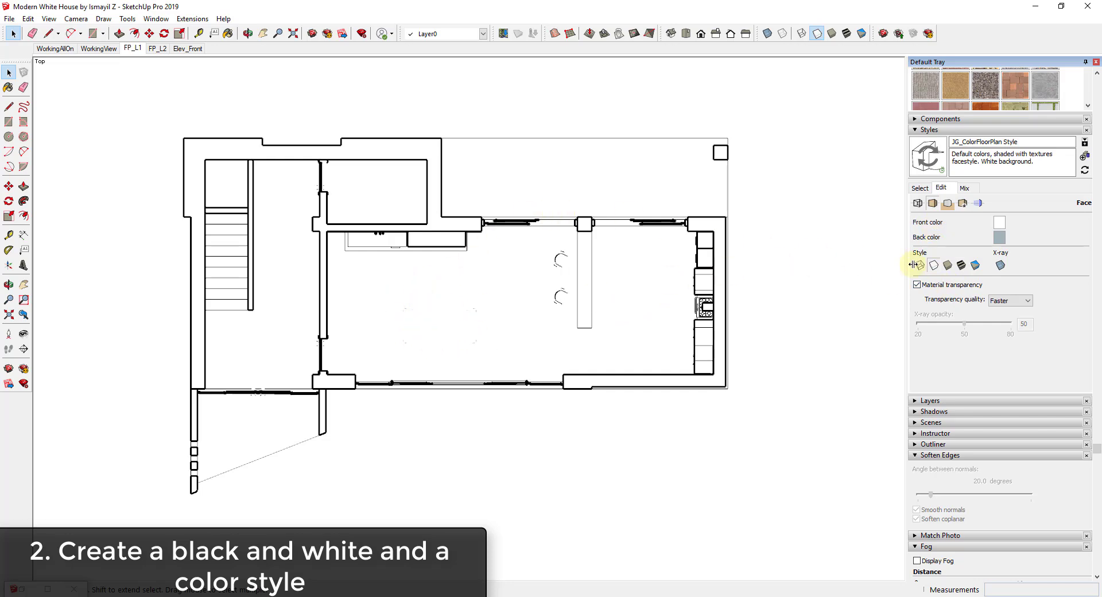
left_click(917, 203)
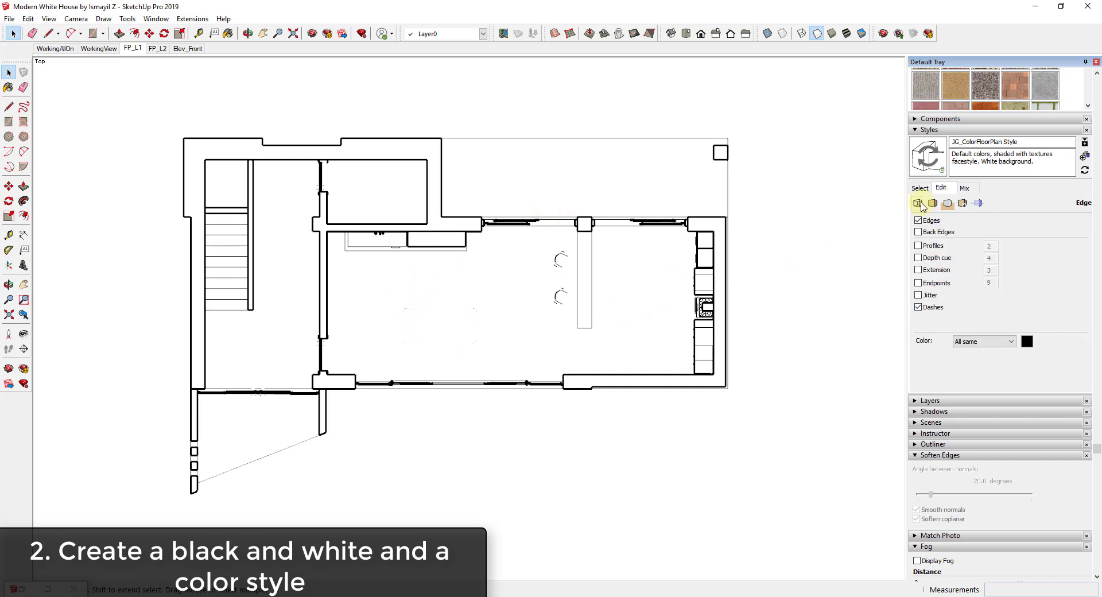
left_click(919, 247)
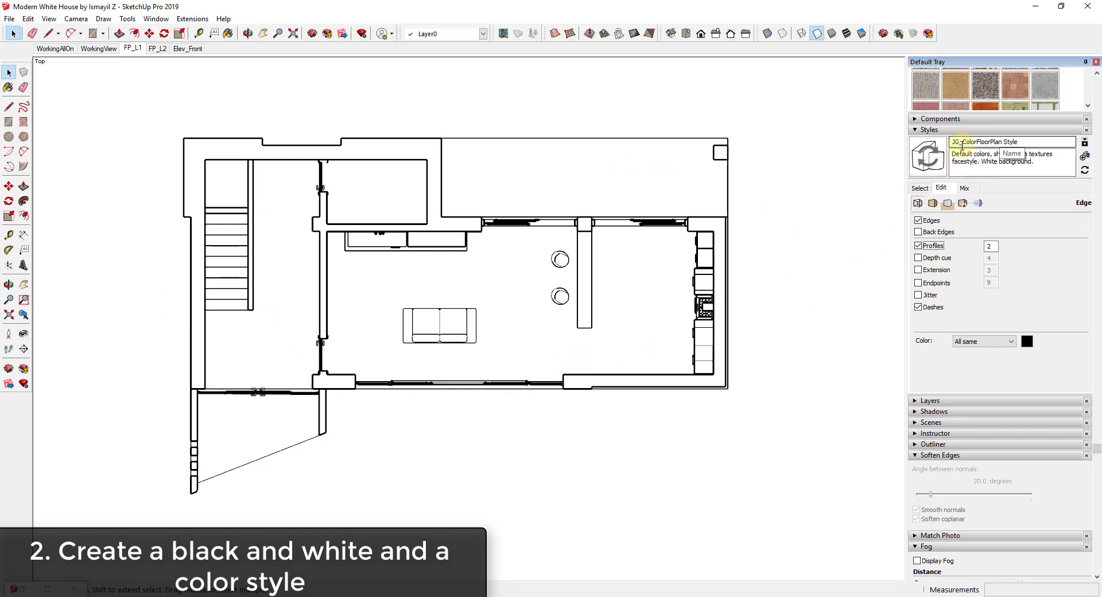
Create a new style from these settings, name it "JG_BWFloorPlan Style", and update it.
left_click(1085, 163)
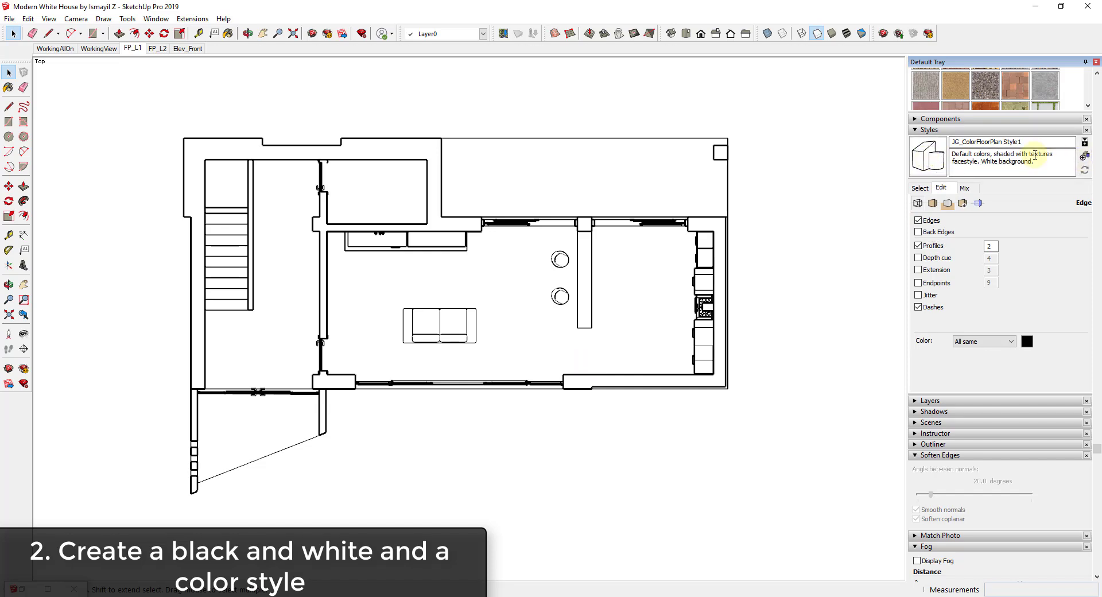
left_click(963, 141)
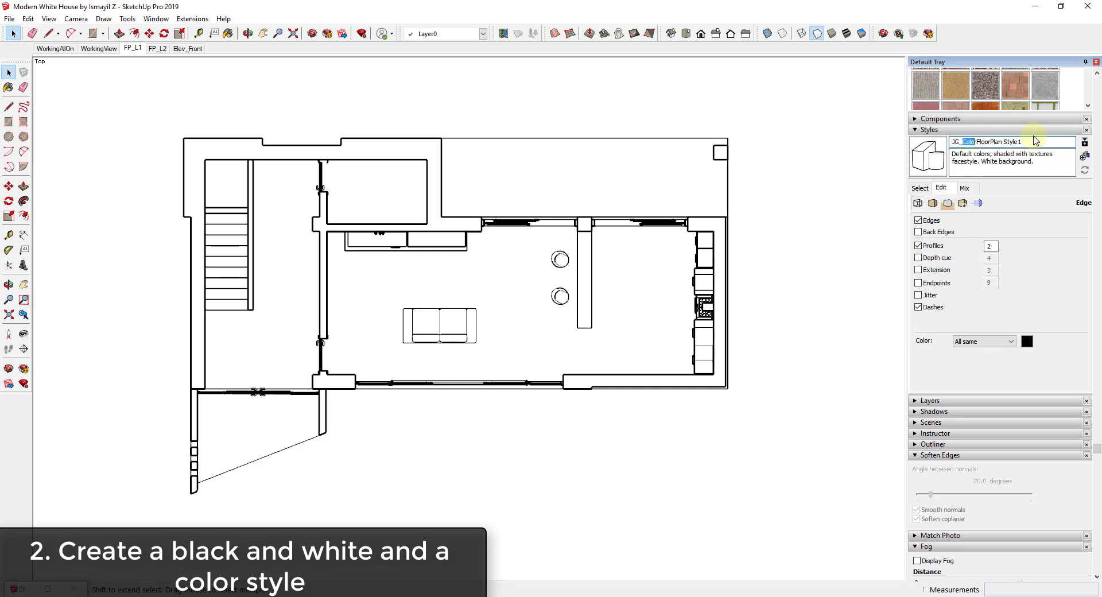
type("BW")
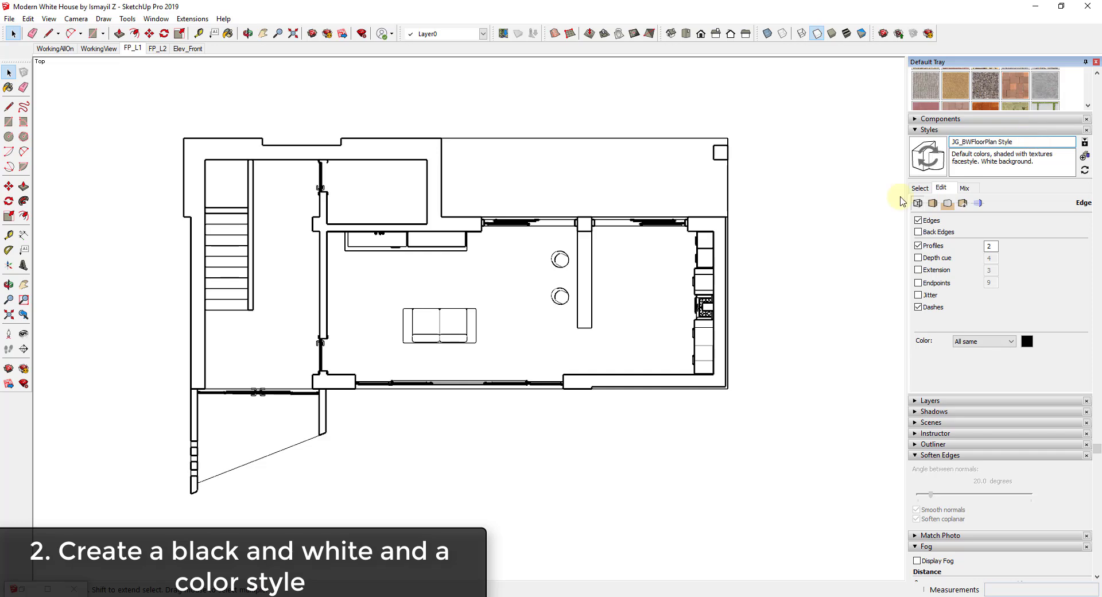
left_click(930, 165)
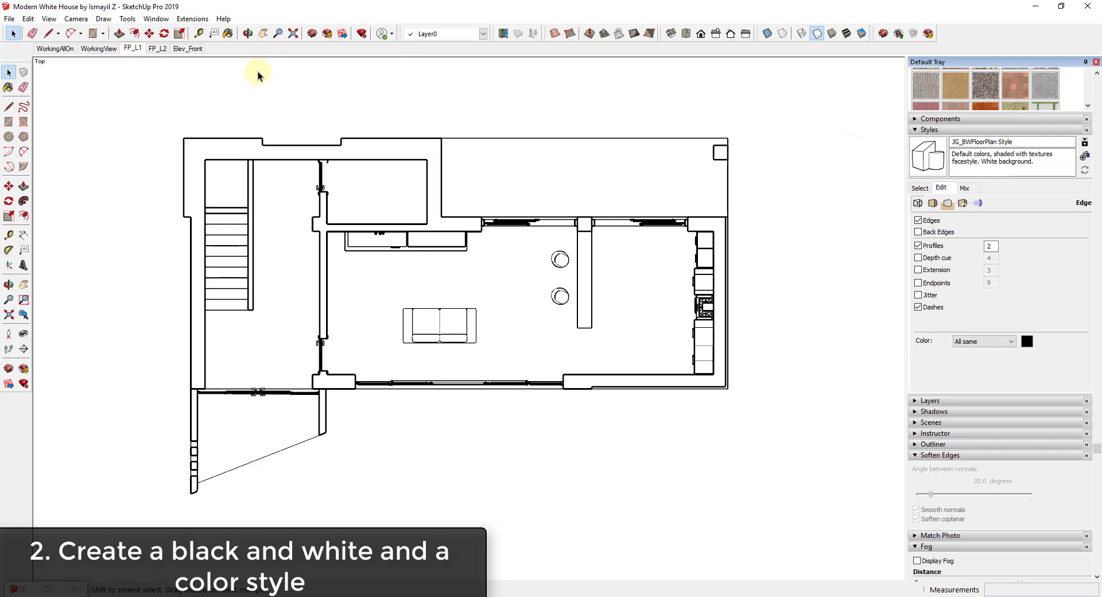
Return to the saved FP_L1 scene and save the model.
left_click(131, 50)
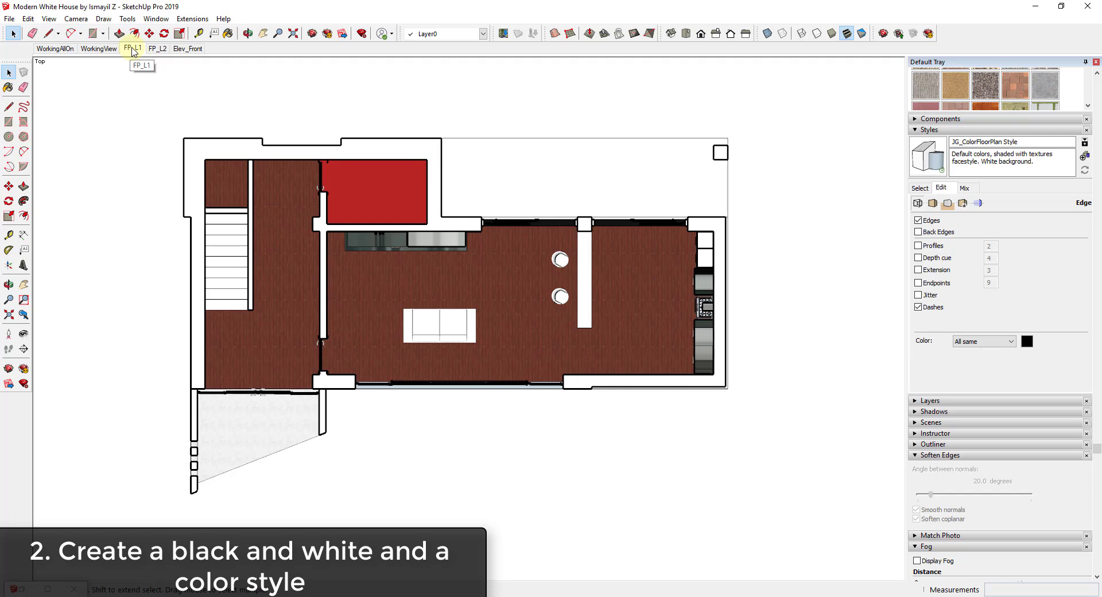
left_click(10, 18)
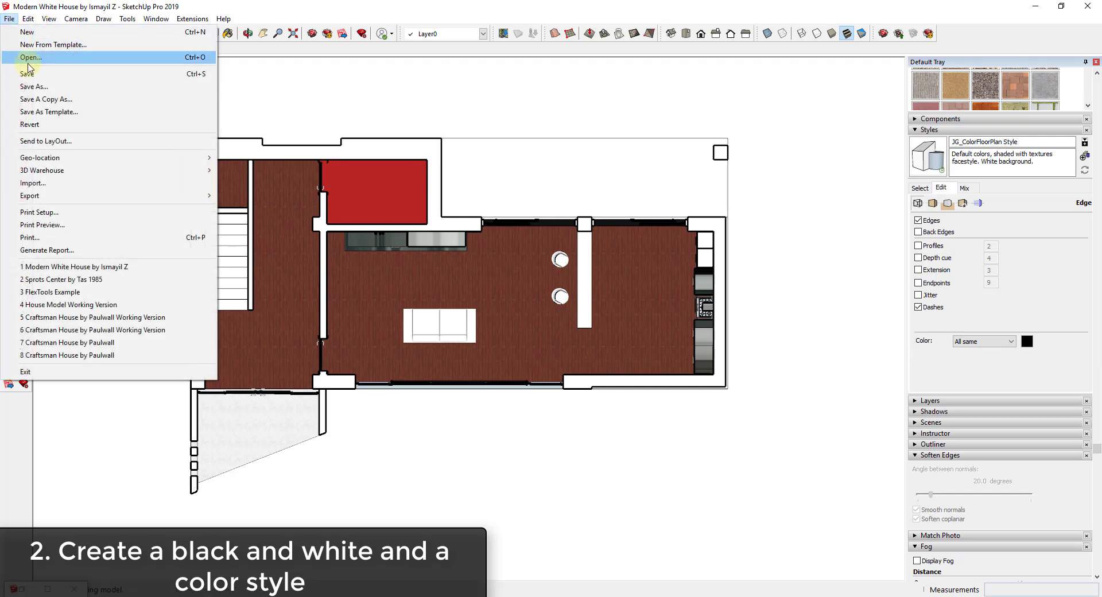
left_click(28, 74)
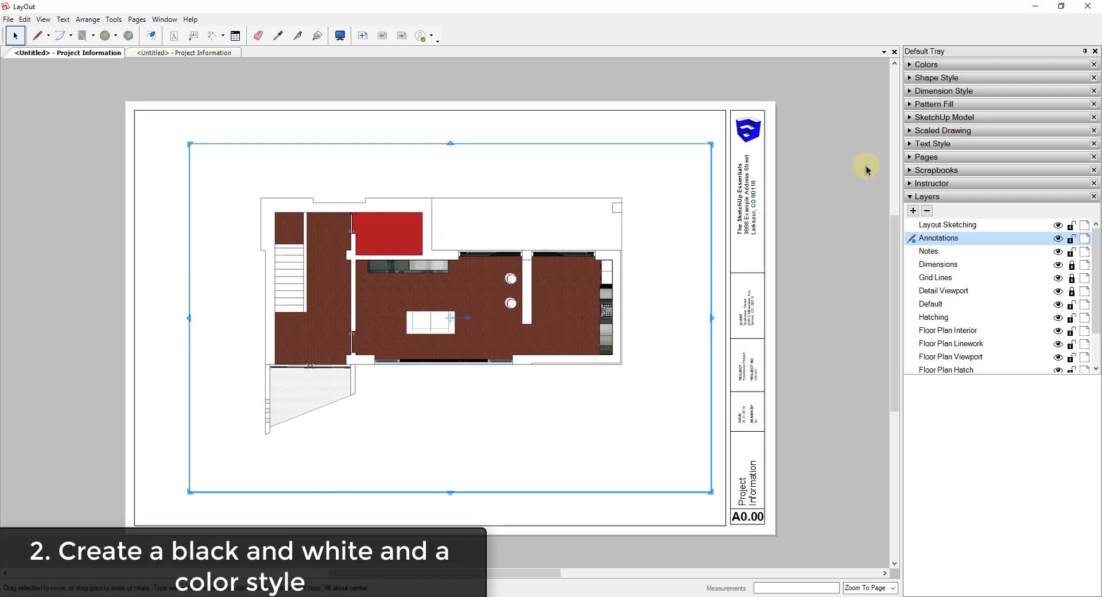
In LayOut, open the floor plan viewport's SketchUp style options and apply JG_BWFloorPlan Style.
left_click(910, 117)
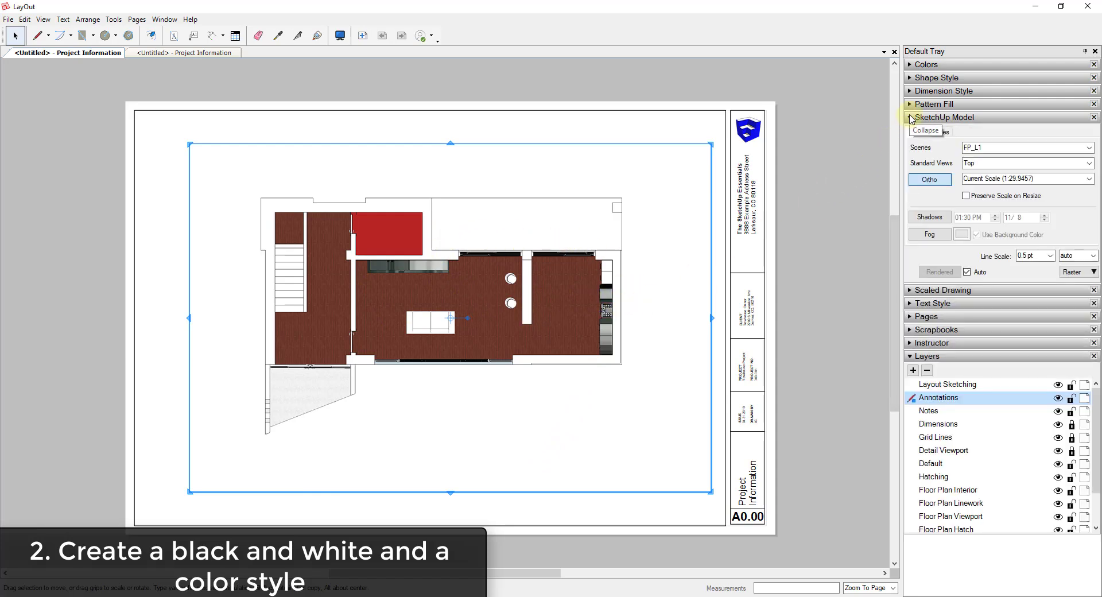
left_click(941, 132)
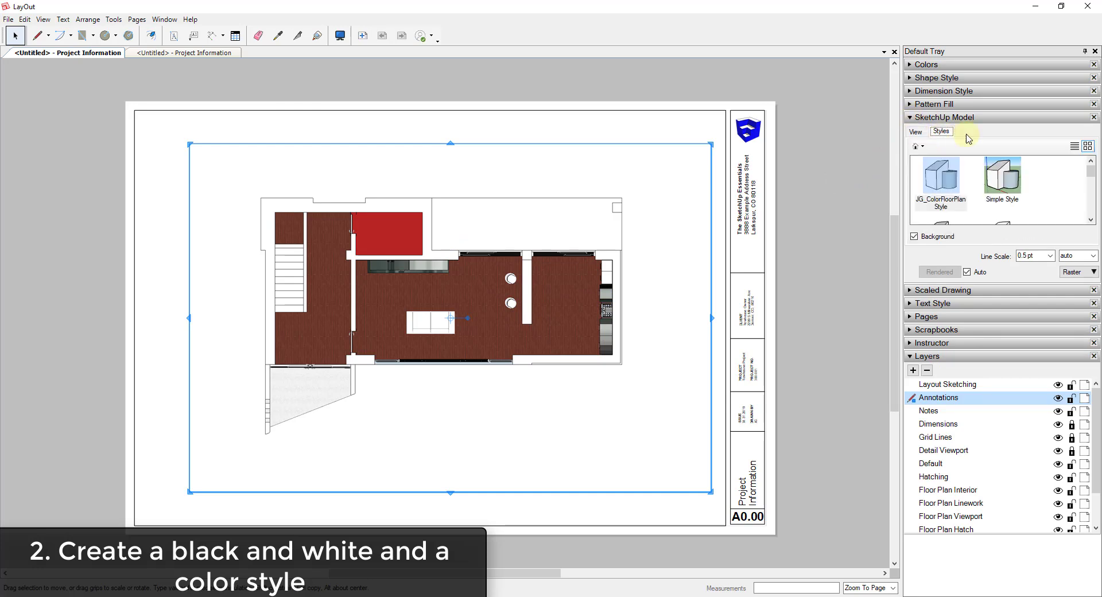
scroll(1089, 172, "down", 2)
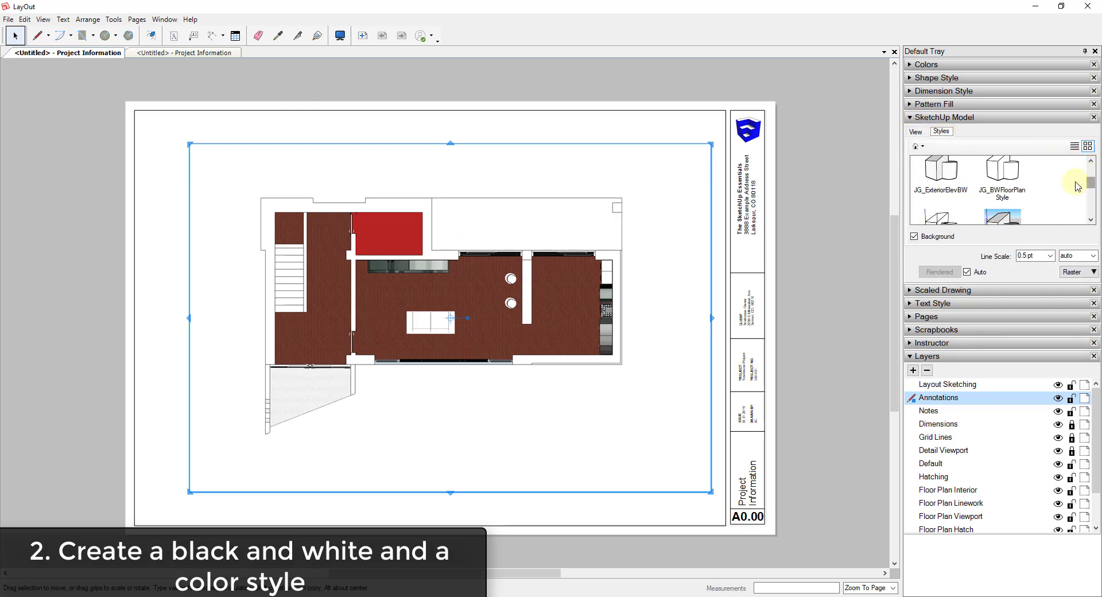
left_click(1013, 174)
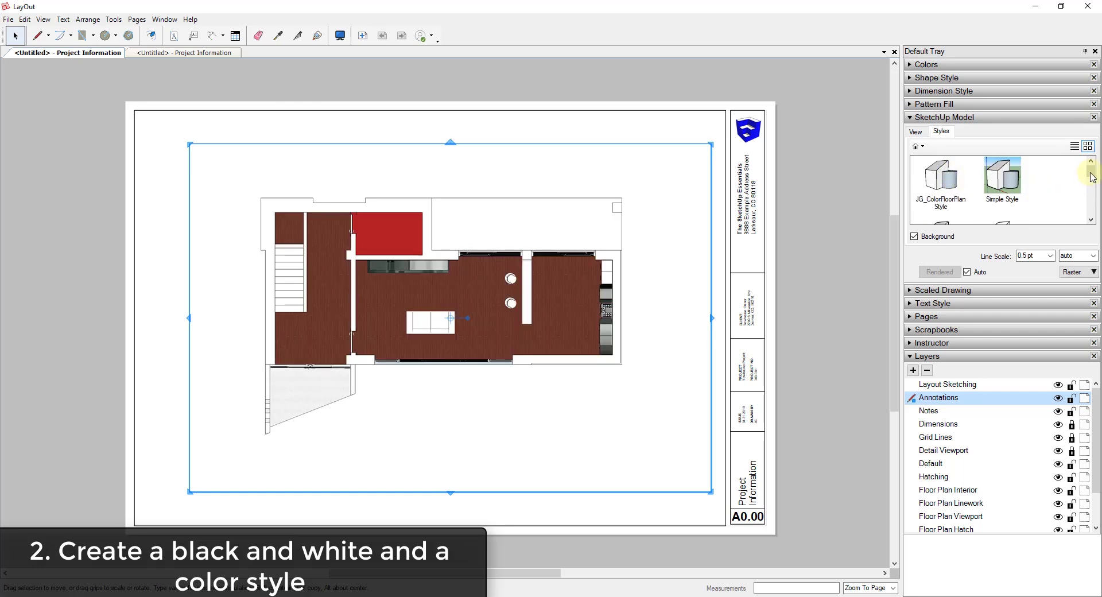
left_click_drag(1091, 172, 1093, 181)
scroll(1092, 180, "up", 2)
left_click(1003, 178)
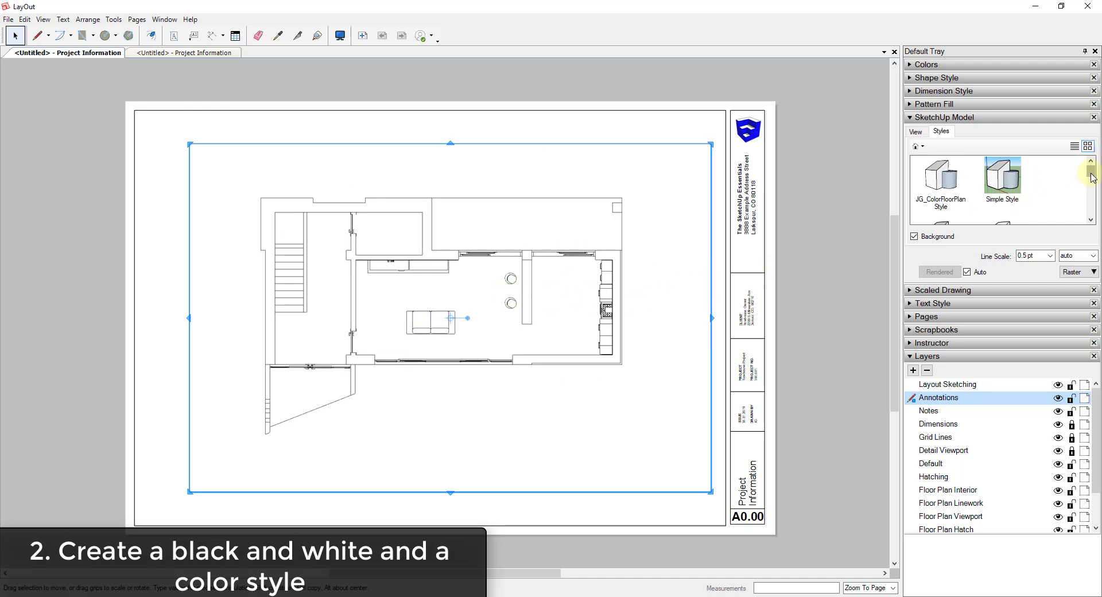
Switch the floor plan viewport to JG_ColorFloorPlan Style.
scroll(1092, 175, "down", 3)
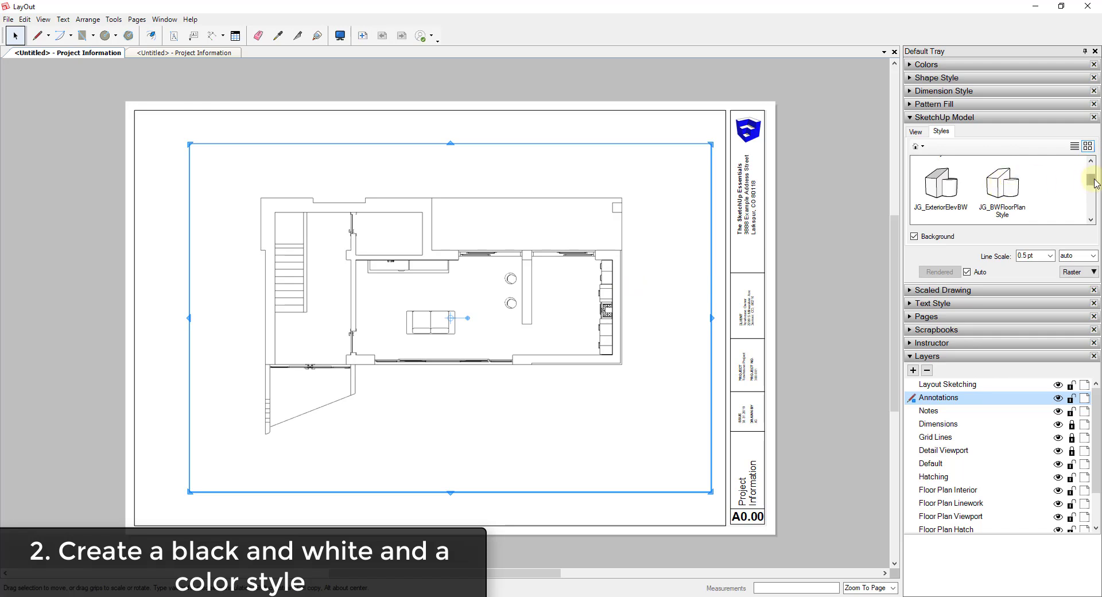
scroll(1094, 183, "up", 3)
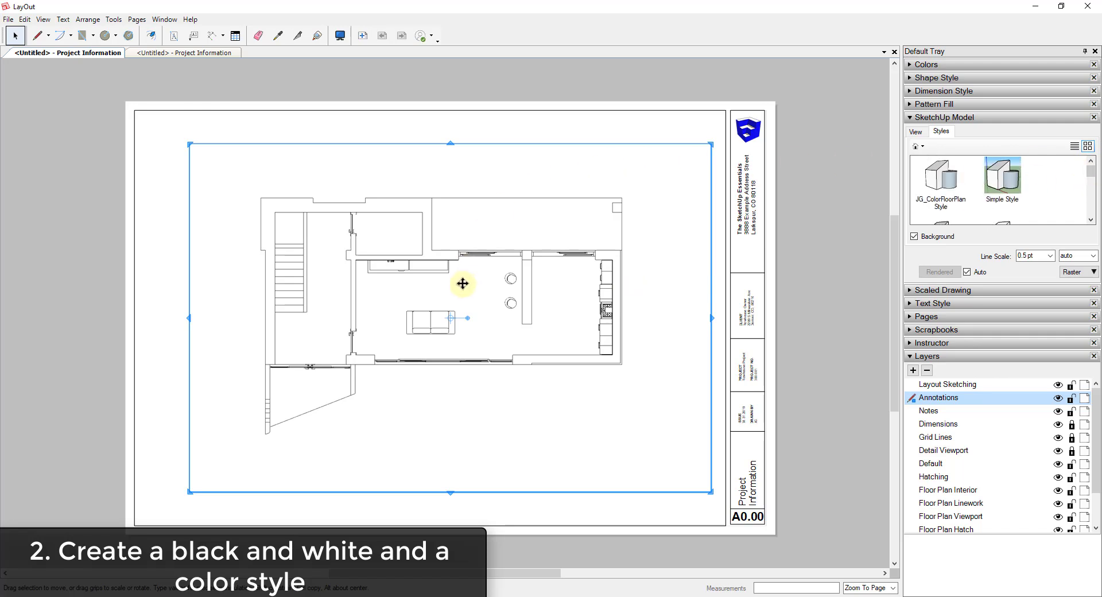
left_click(939, 172)
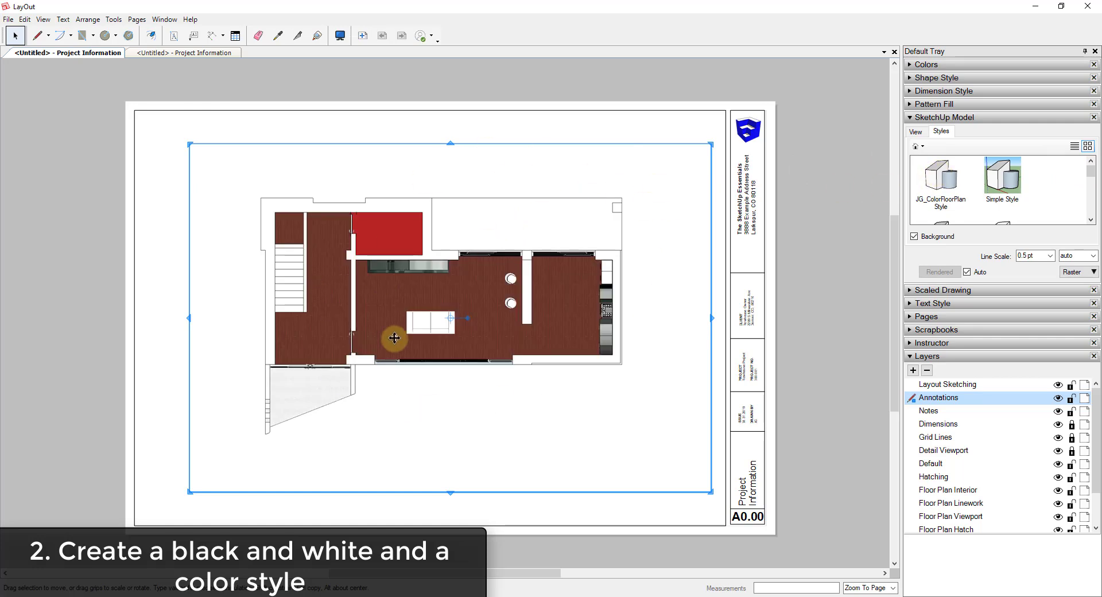
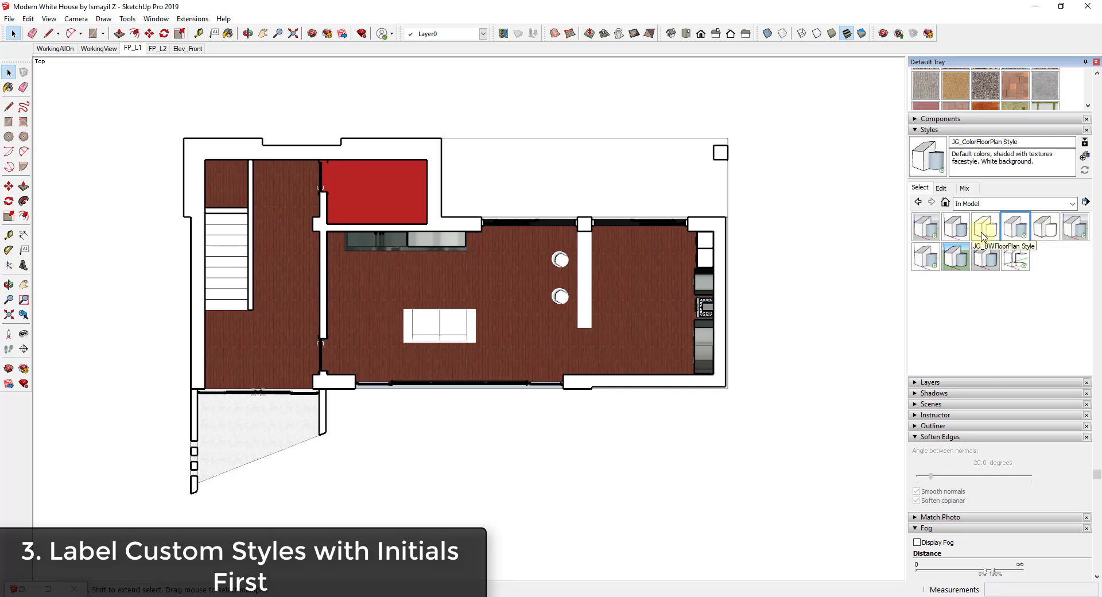
In SketchUp, compare the JG_ExteriorElevBW, JG_BWFloorPlan and JG_ColorFloorPlan styles on the FP_L1 plan, finishing with JG_BWFloorPlan Style.
left_click(1048, 229)
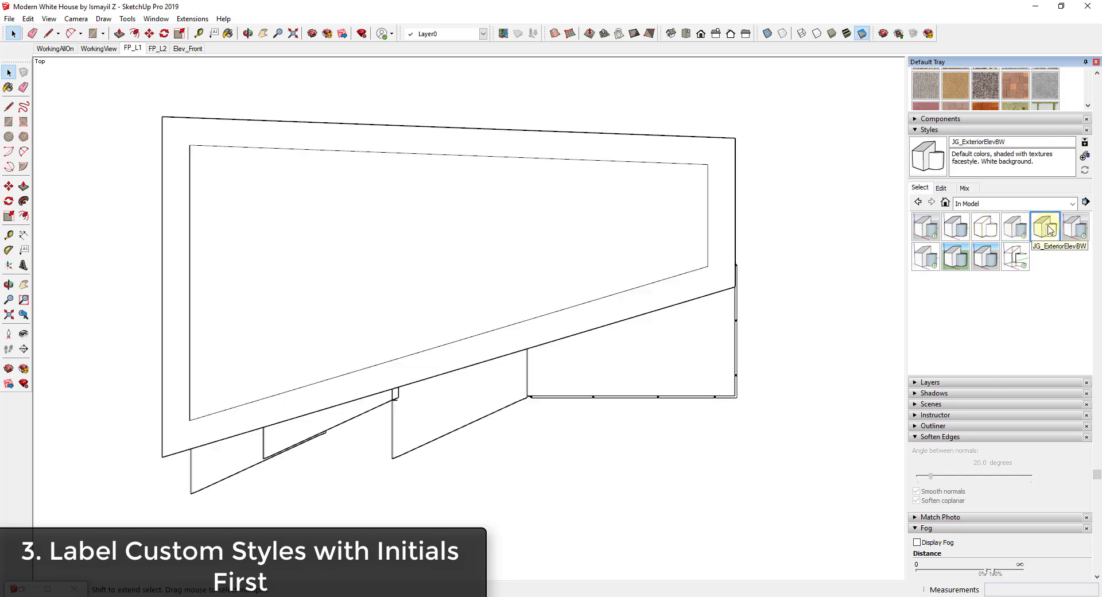
left_click(985, 237)
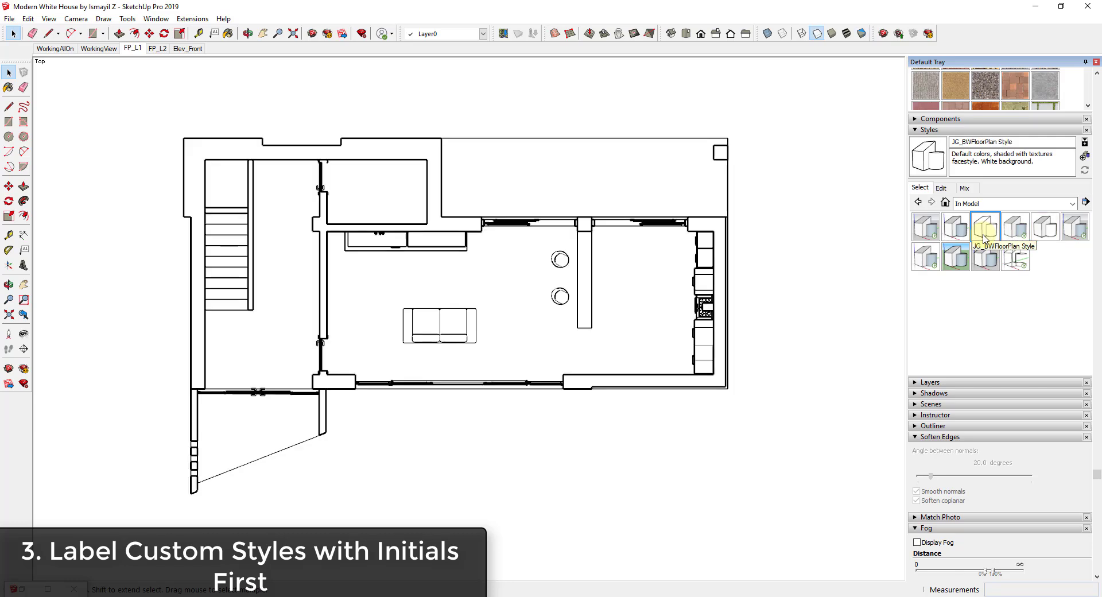
left_click(1015, 232)
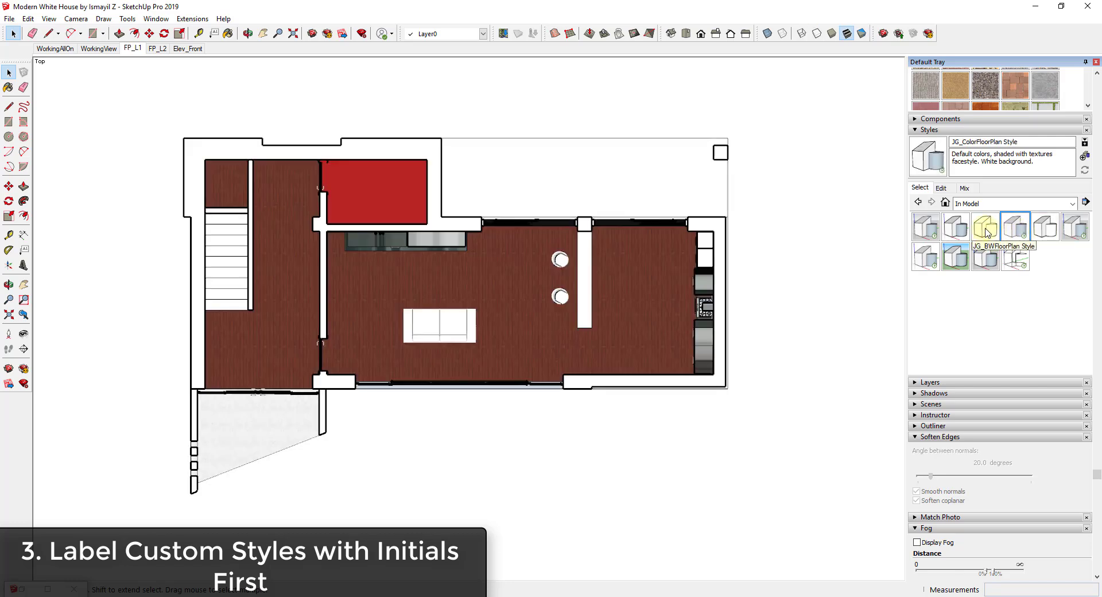
left_click(987, 232)
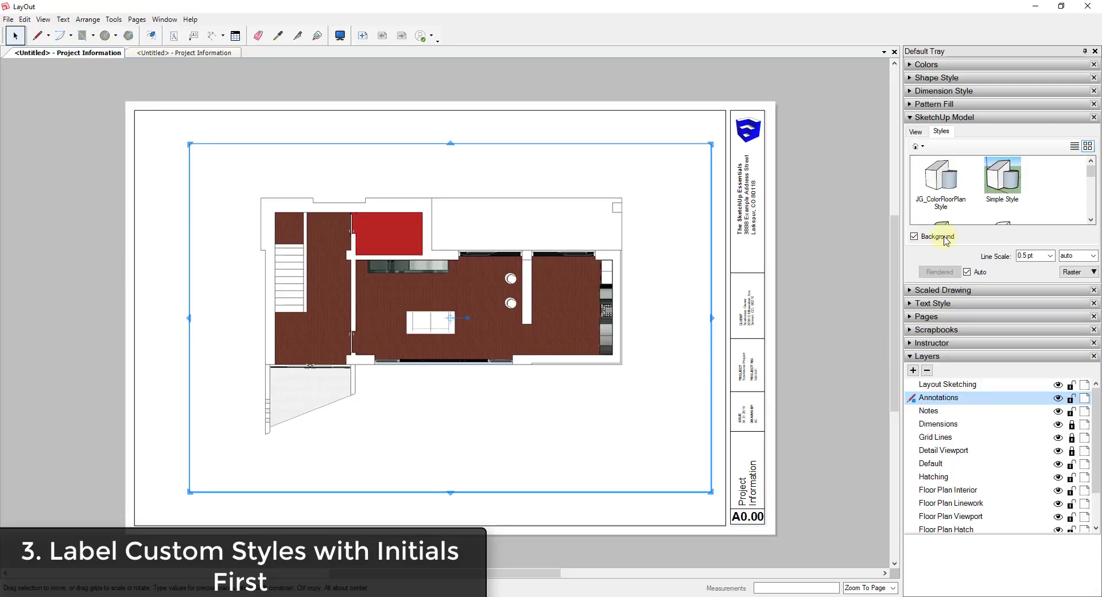
In LayOut, show the viewport styles as a list, try JG_ExteriorElevBW, and settle on JG_BWFloorPlan Style.
left_click(1074, 147)
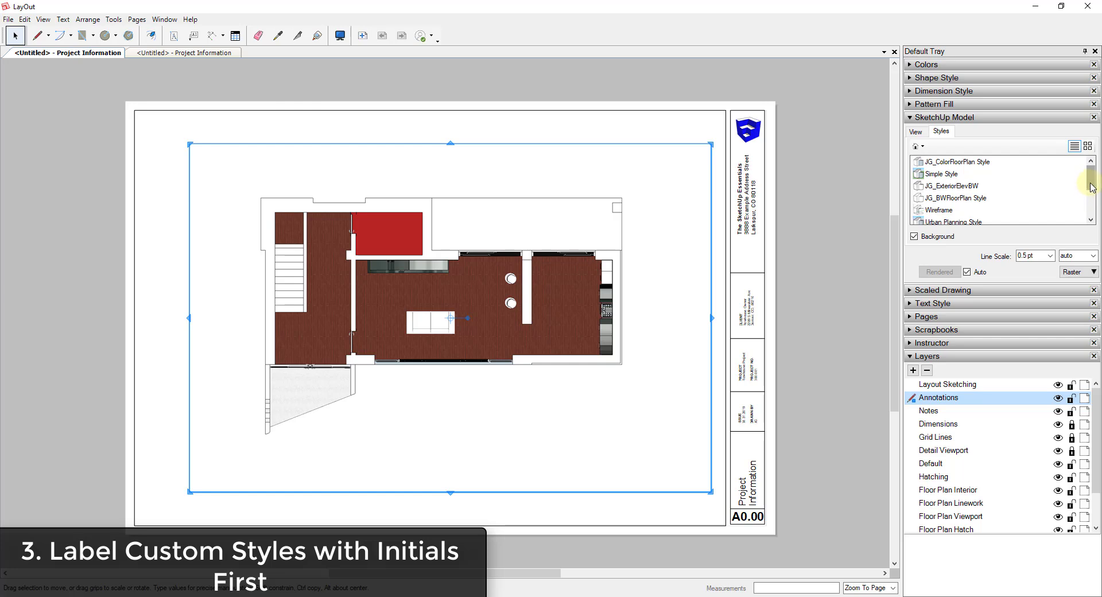
mouse_move(1095, 177)
left_mouse_down()
mouse_move(1094, 207)
mouse_move(1094, 170)
left_mouse_up()
mouse_move(1094, 186)
left_mouse_down()
mouse_move(1094, 198)
mouse_move(1094, 172)
left_mouse_up()
left_click(937, 185)
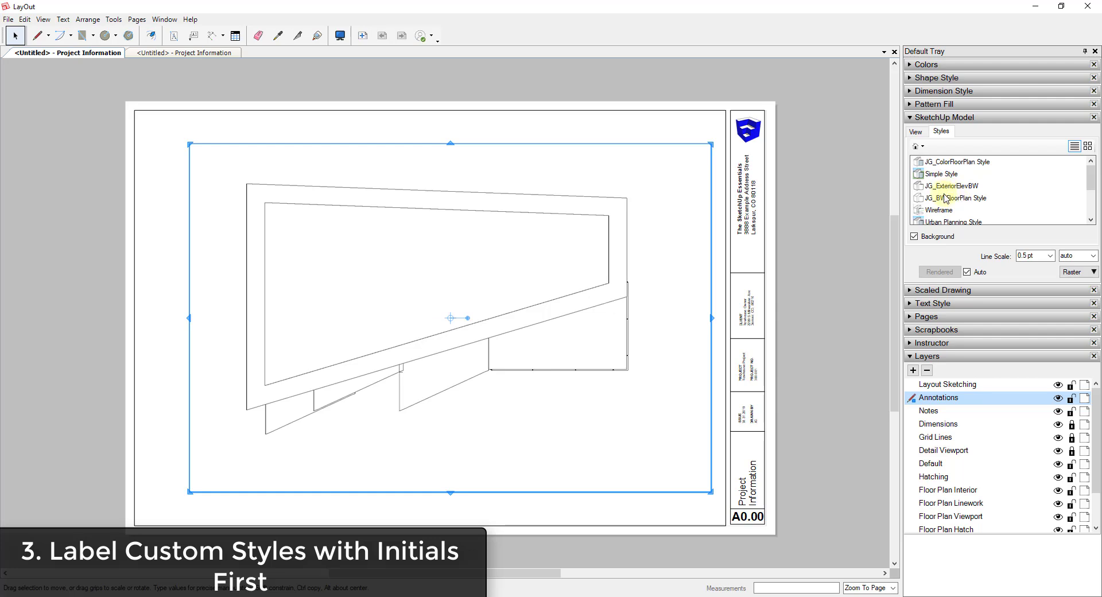
left_click(952, 199)
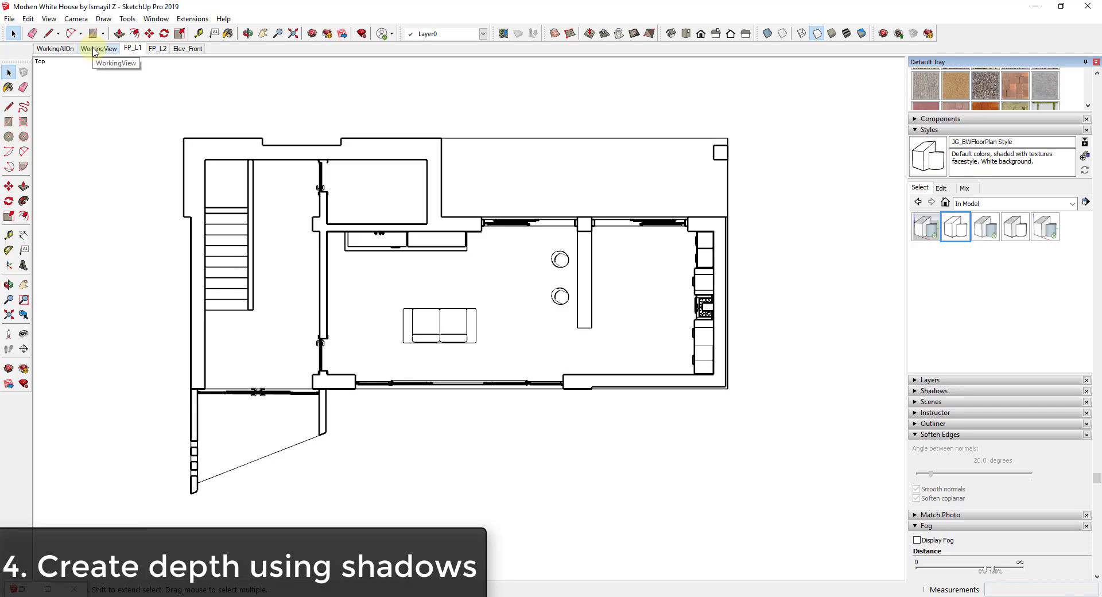
In SketchUp's Elev_Front scene, turn on shadows to examine their depth on the facade, then return to the saved scene.
left_click(95, 49)
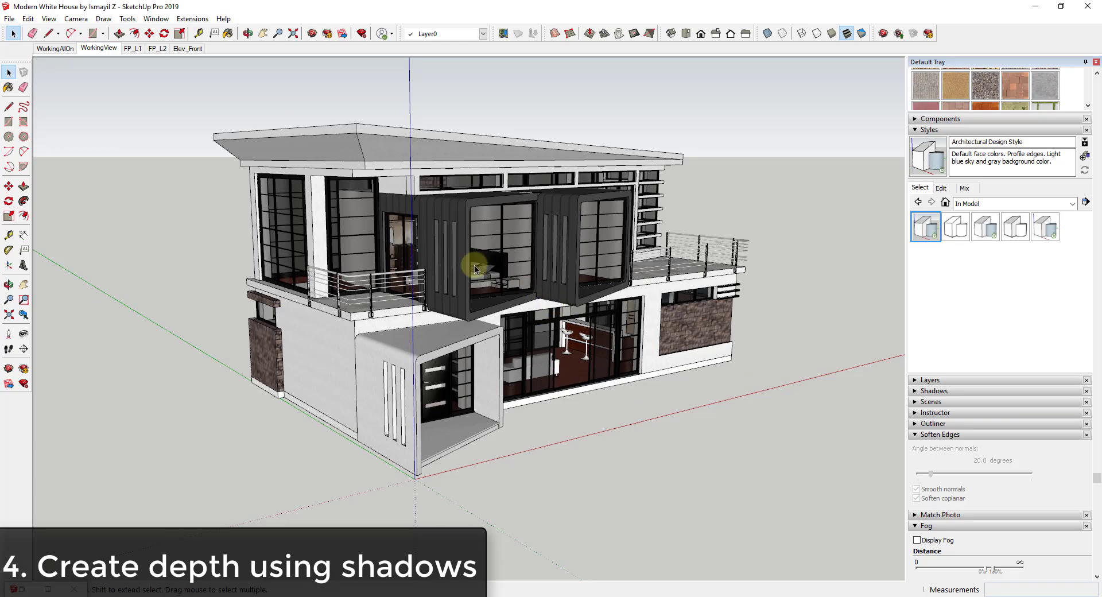
left_click(181, 51)
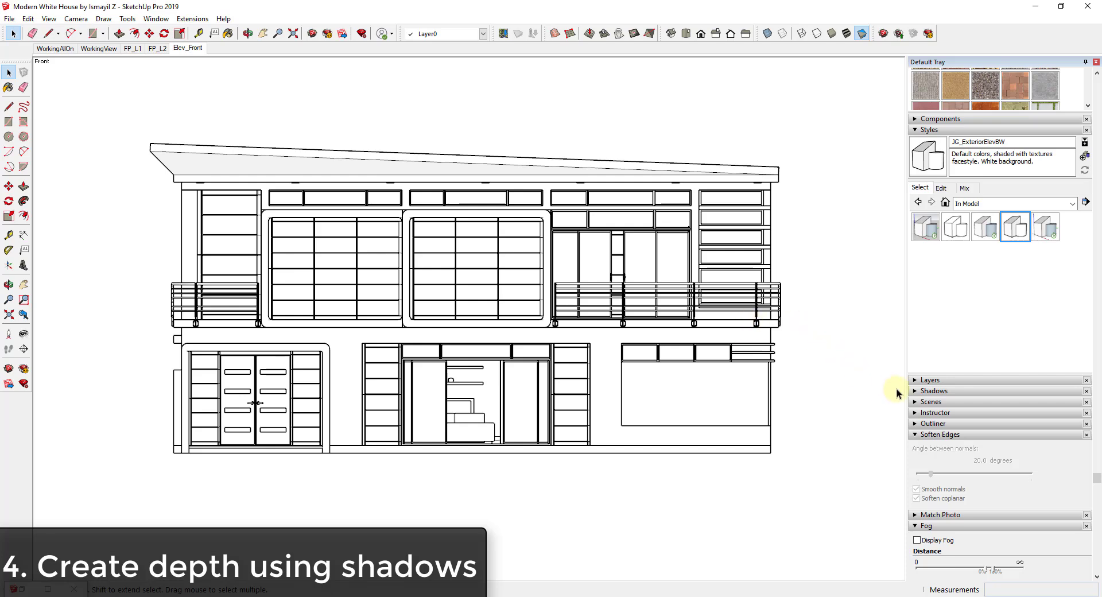
left_click(914, 391)
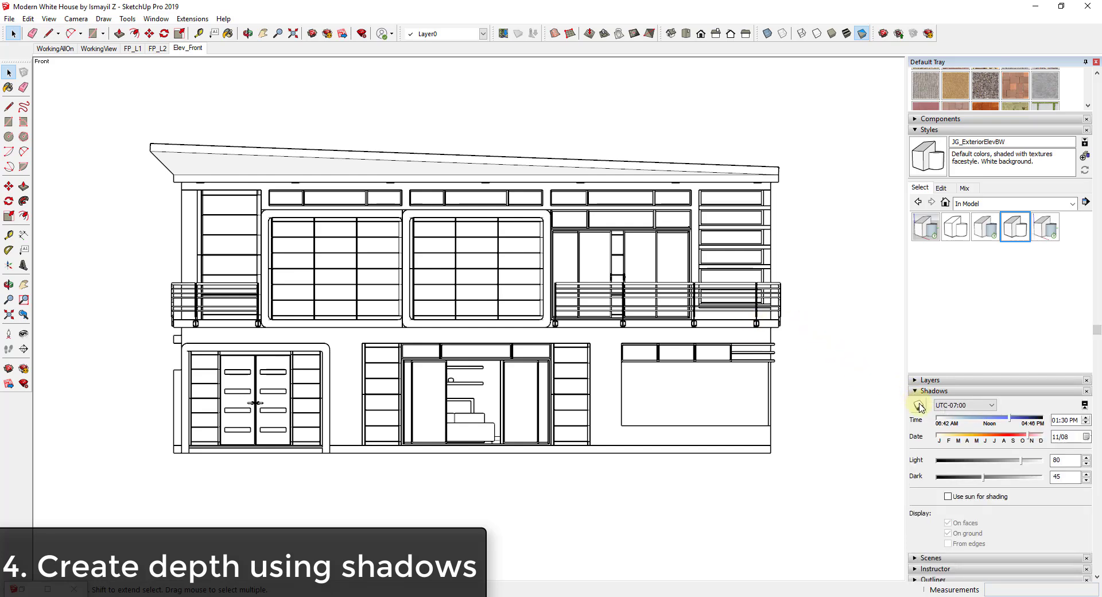
left_click(919, 406)
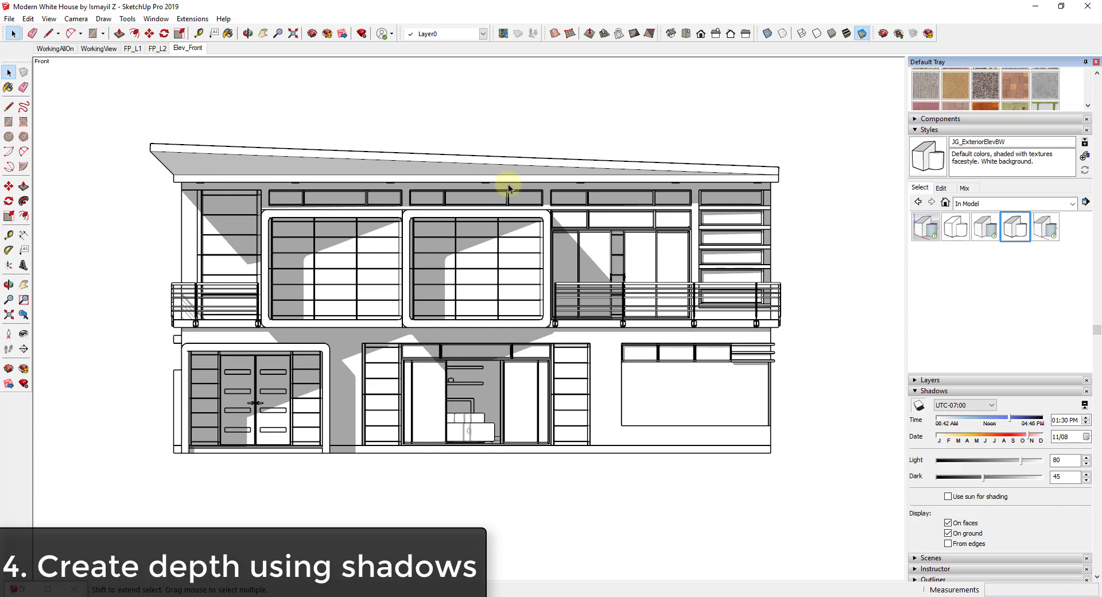
middle_click_drag(508, 187, 216, 209)
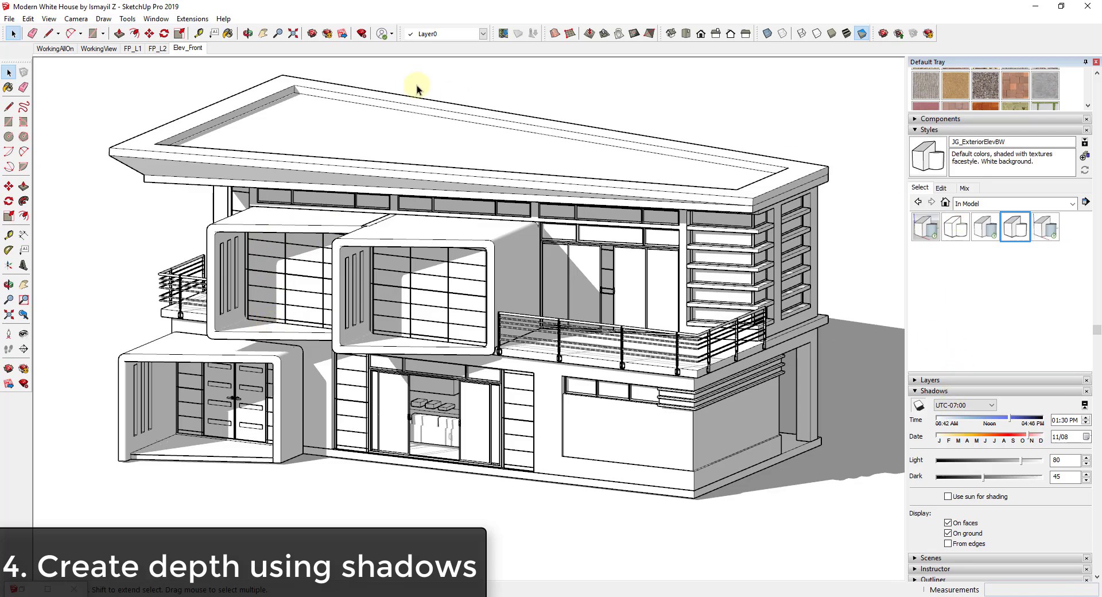
left_click(189, 50)
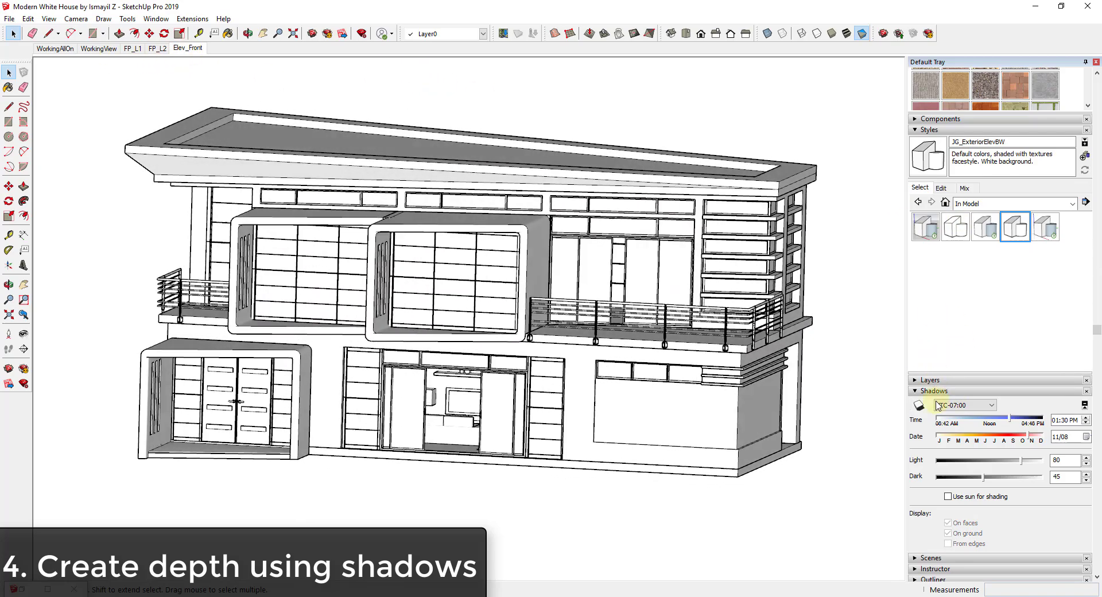
Try shadows on the front elevation with the time at 01:18 PM and the date at 10/09, then return to the saved scene.
left_click(919, 406)
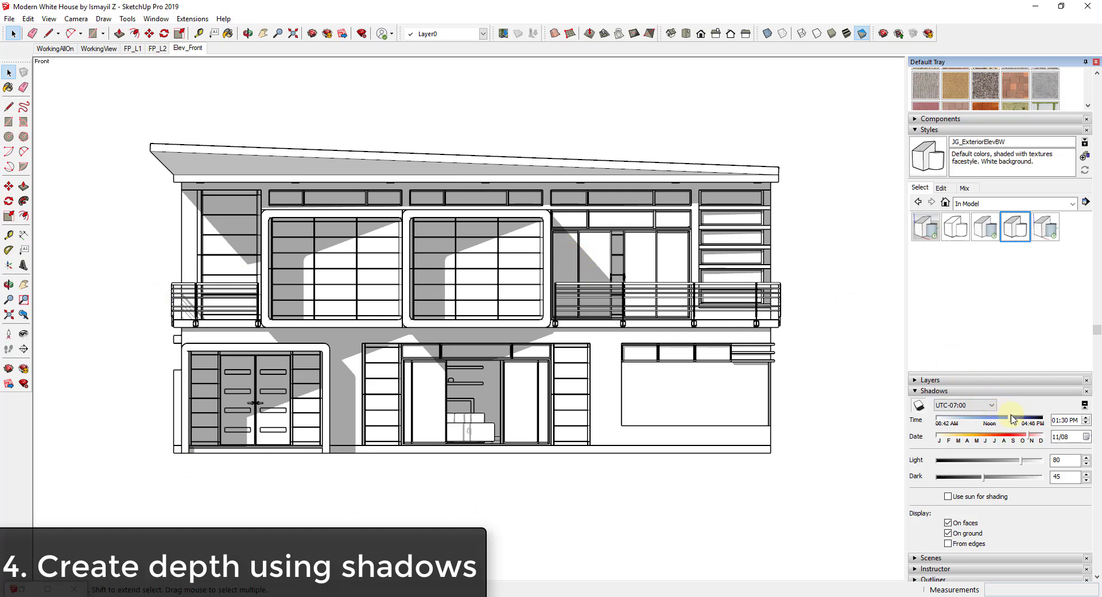
mouse_move(1011, 422)
left_mouse_down()
mouse_move(972, 425)
mouse_move(1038, 438)
mouse_move(1019, 438)
left_mouse_up()
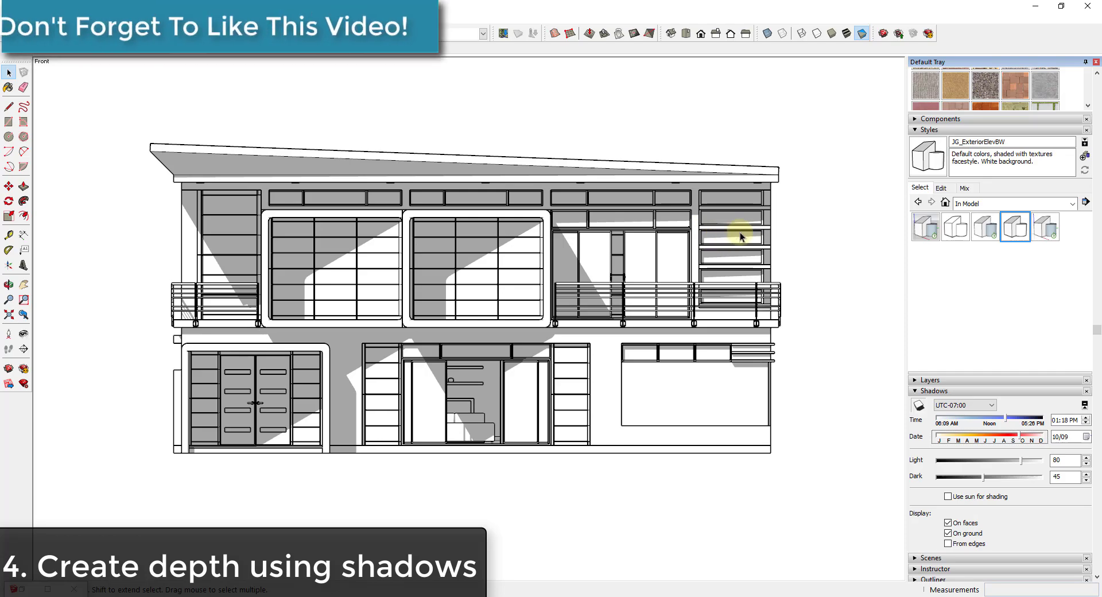
key("Page_Down")
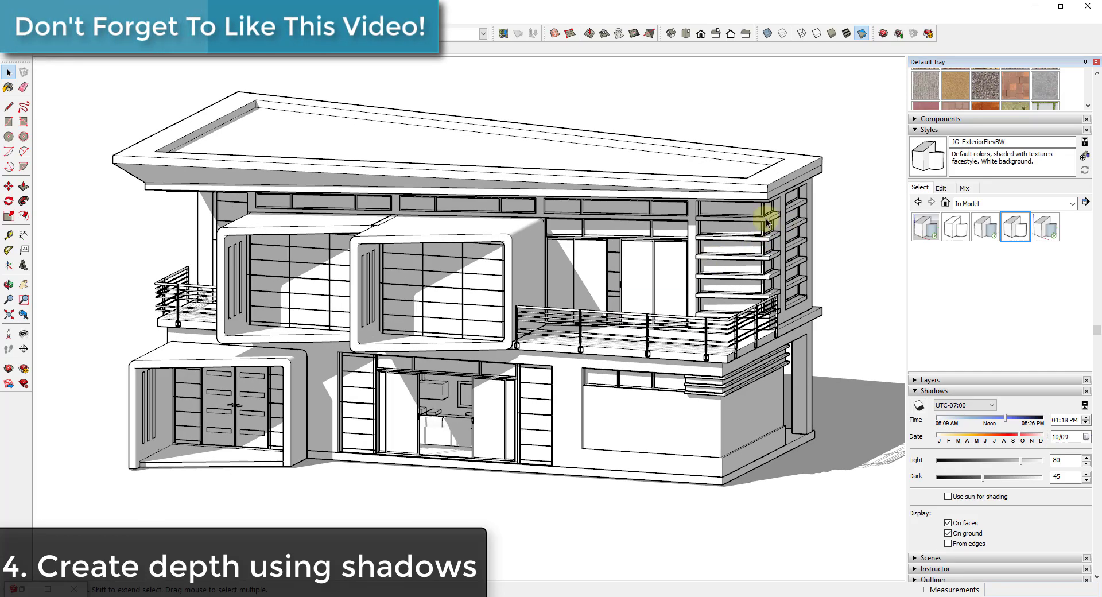
key("Page_Down")
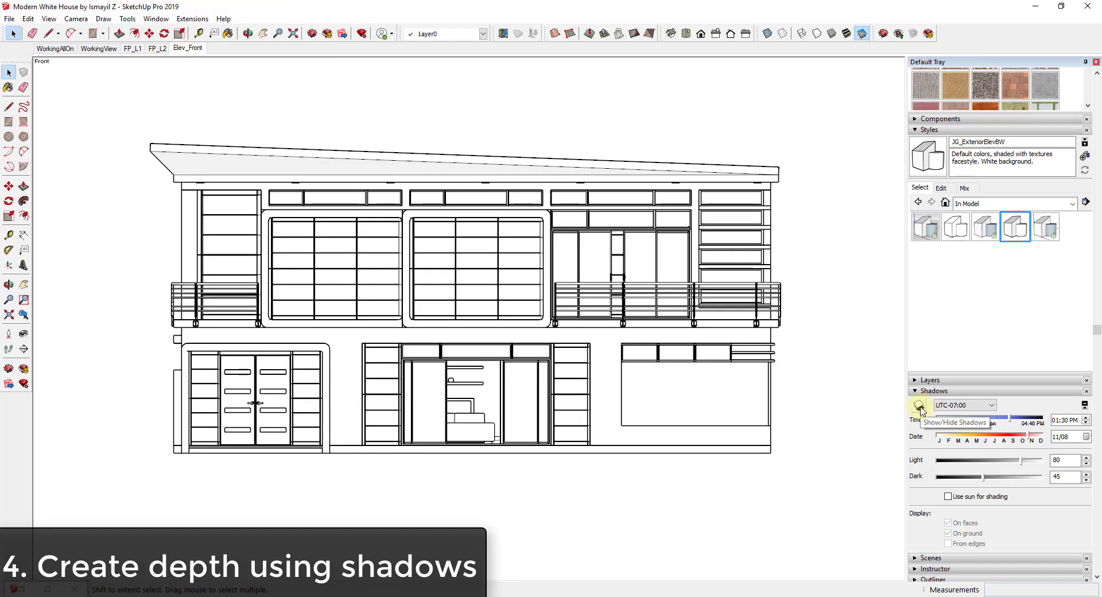
Turn on shadows for the front elevation and update the Elev_Front scene to store them.
left_click(919, 406)
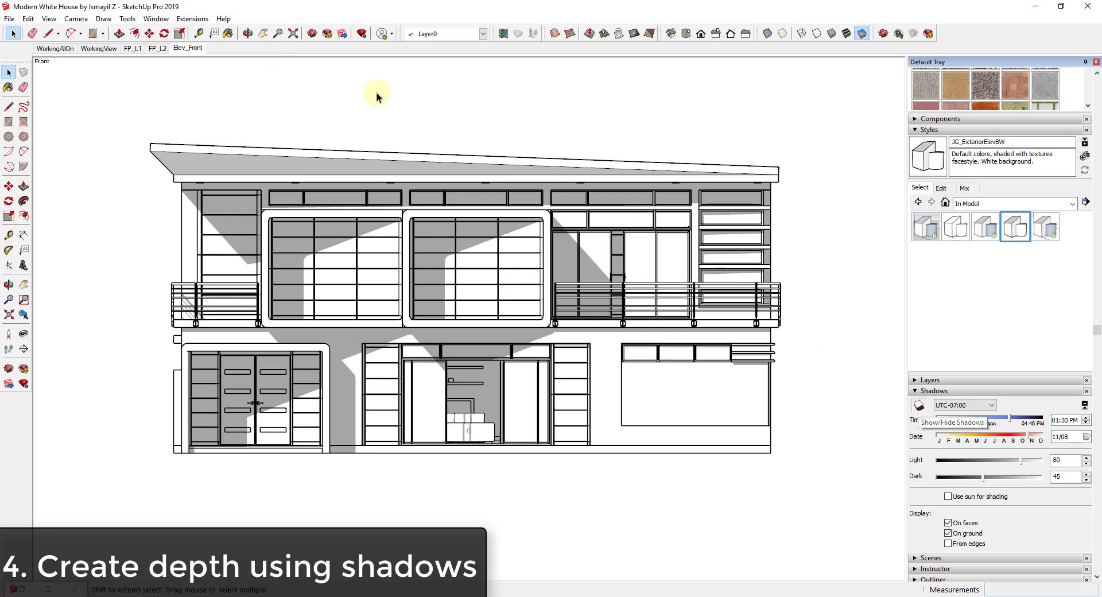
right_click(182, 50)
left_click(209, 98)
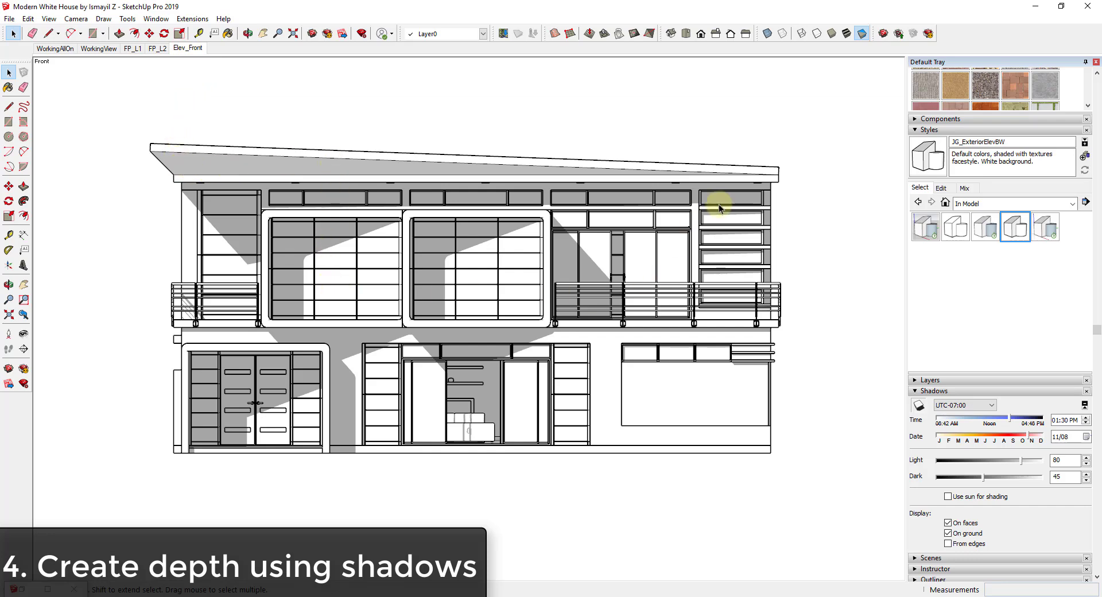
Save the SketchUp model and update the front elevation viewport's model reference in LayOut.
left_click(10, 19)
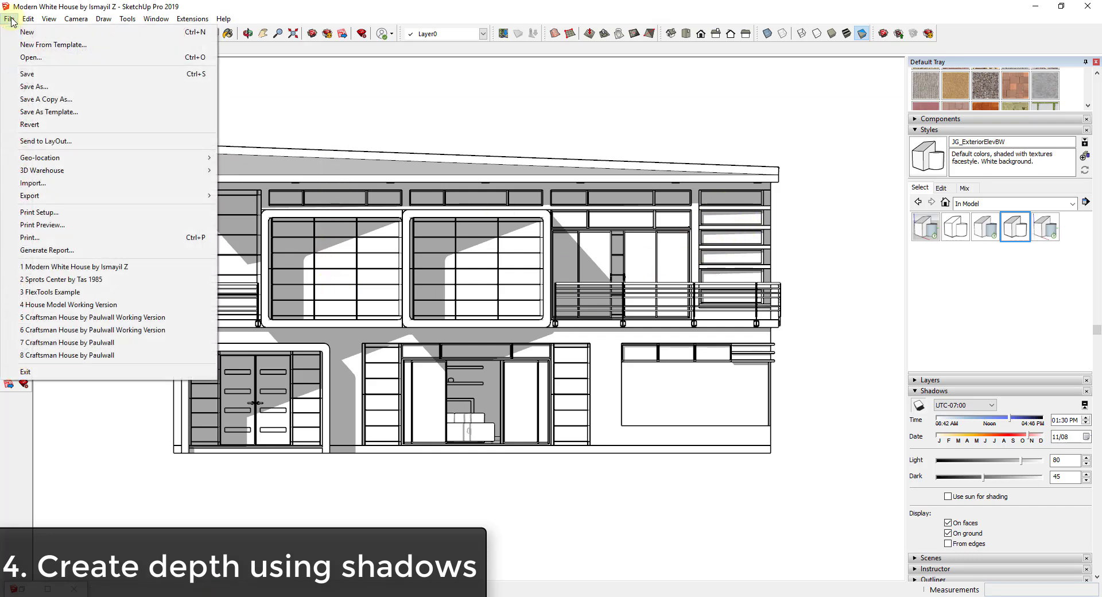
left_click(28, 74)
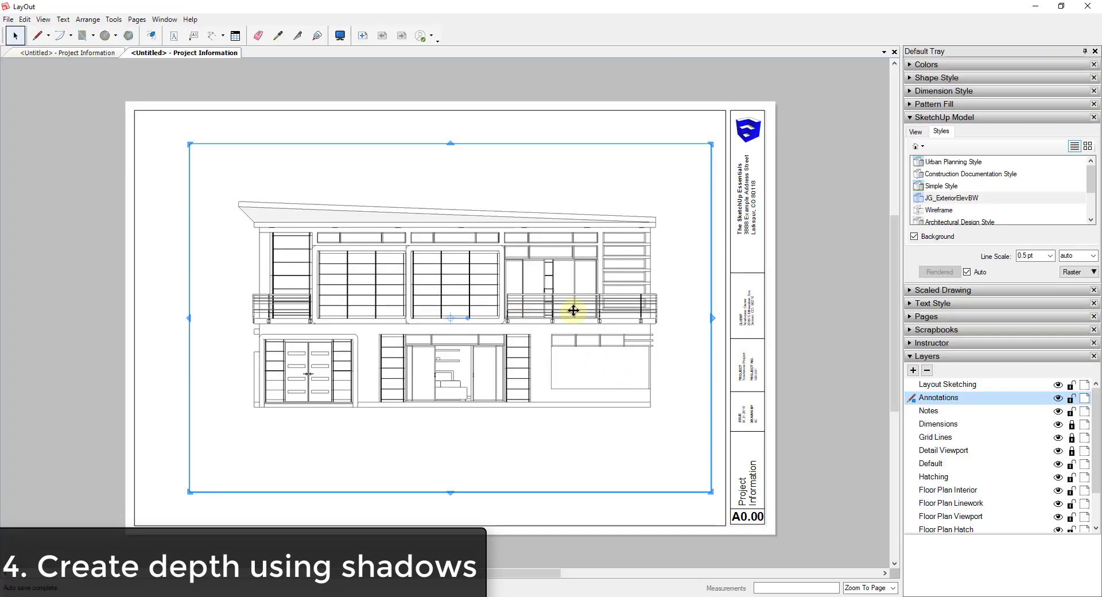
right_click(495, 295)
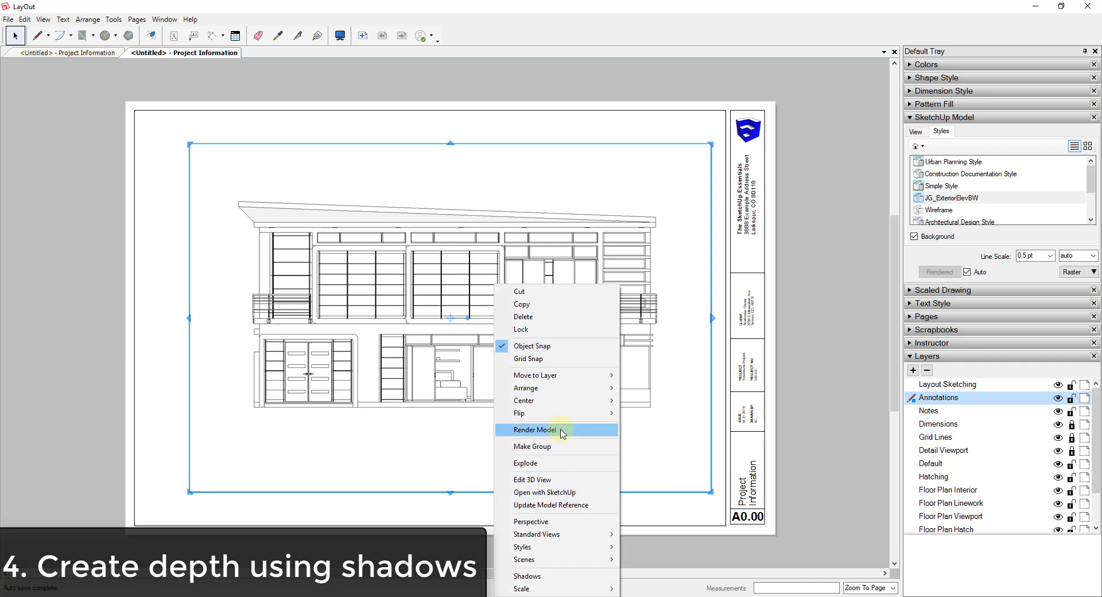
left_click(569, 508)
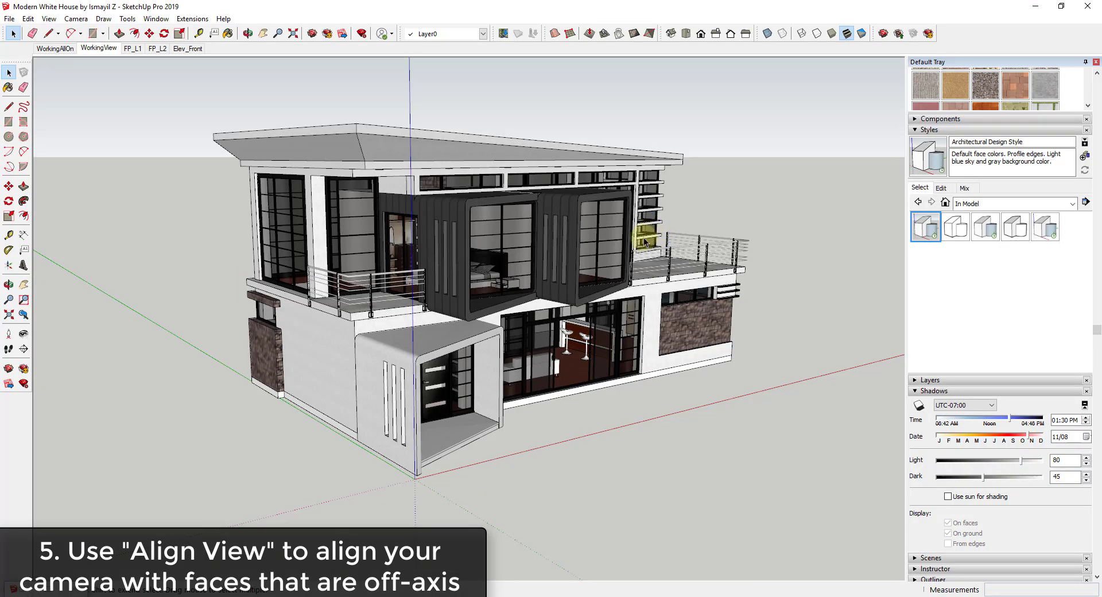
In SketchUp, examine the house from several angles in the WorkingView scene and compare it with the Elev_Front scene.
middle_click_drag(656, 233, 697, 259)
key("space")
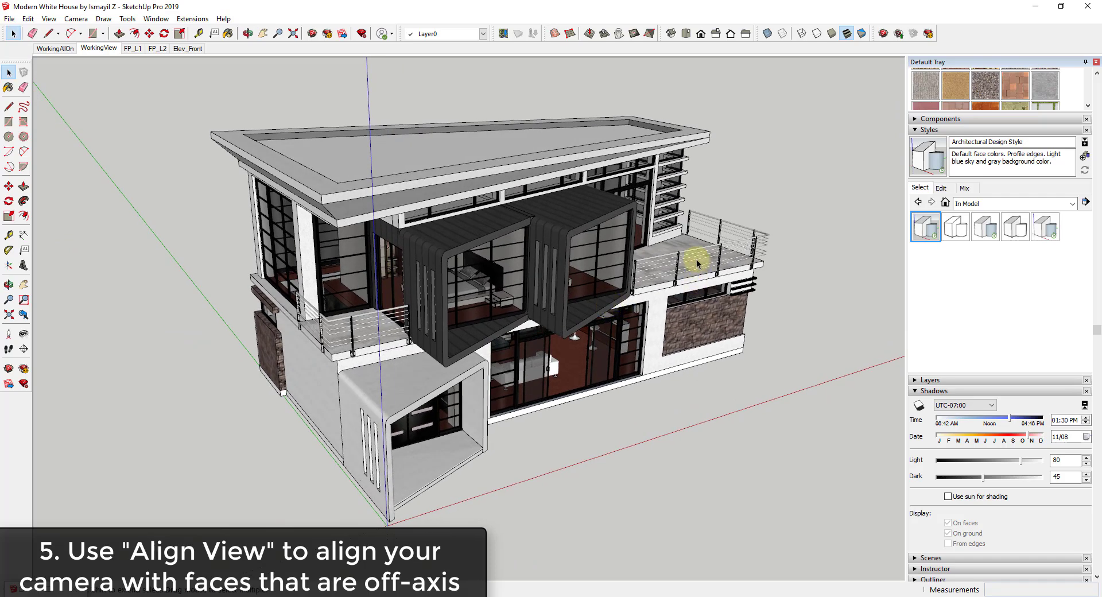
scroll(697, 260, "down", 3)
scroll(784, 303, "up", 1)
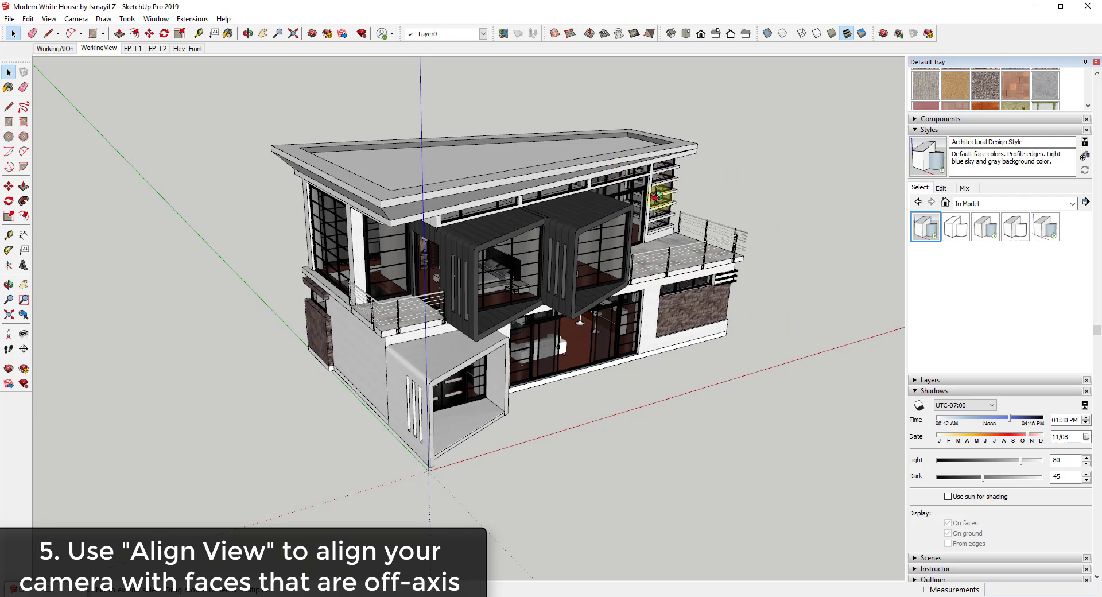
middle_click_drag(660, 198, 620, 344)
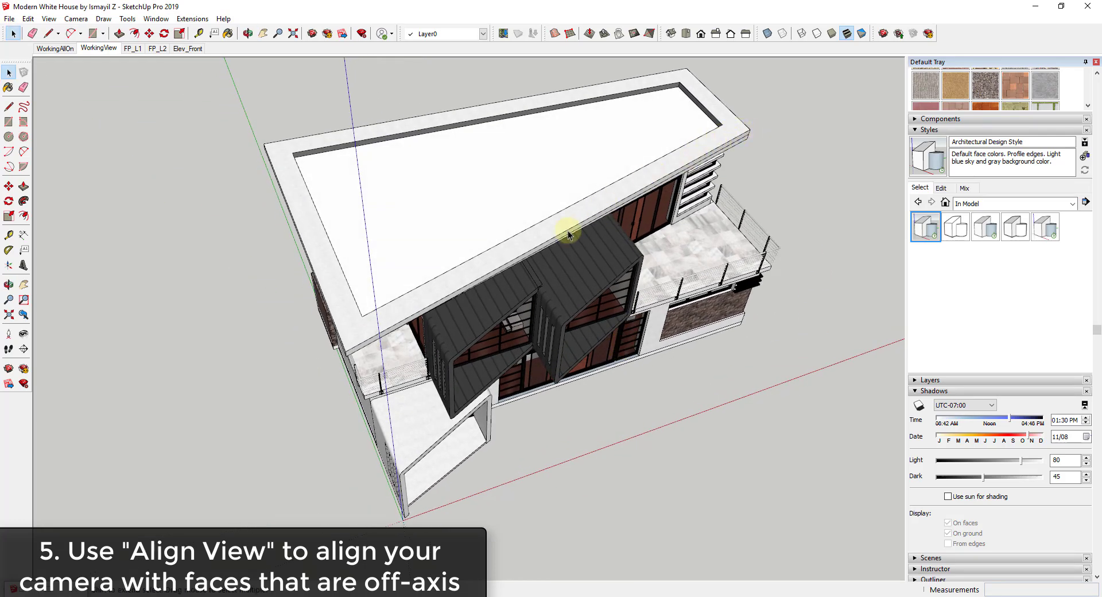
scroll(463, 307, "down", 3)
left_click(184, 48)
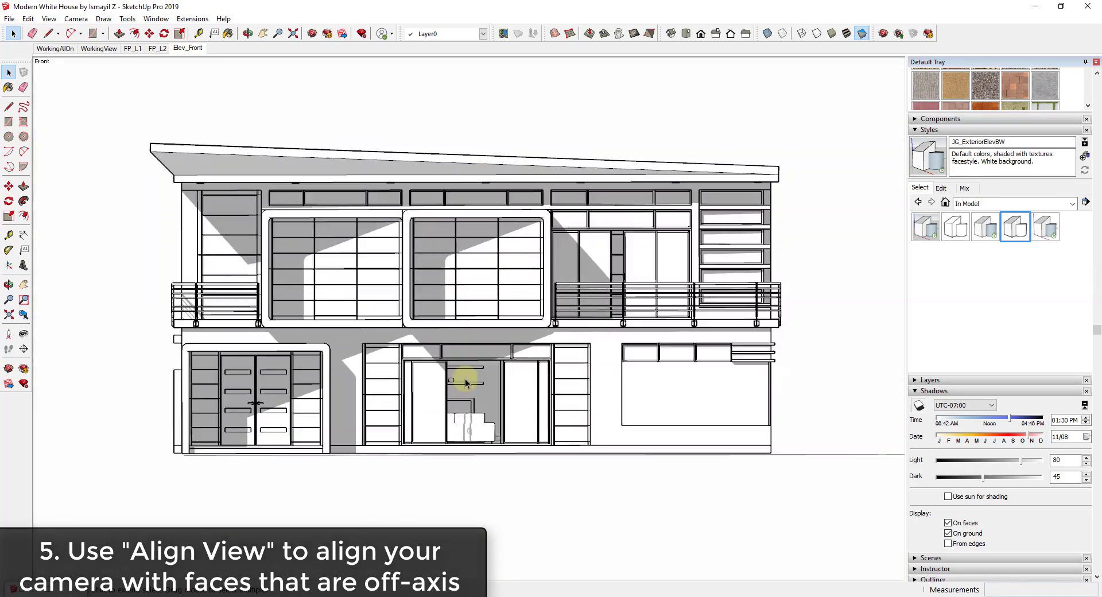
left_click(88, 49)
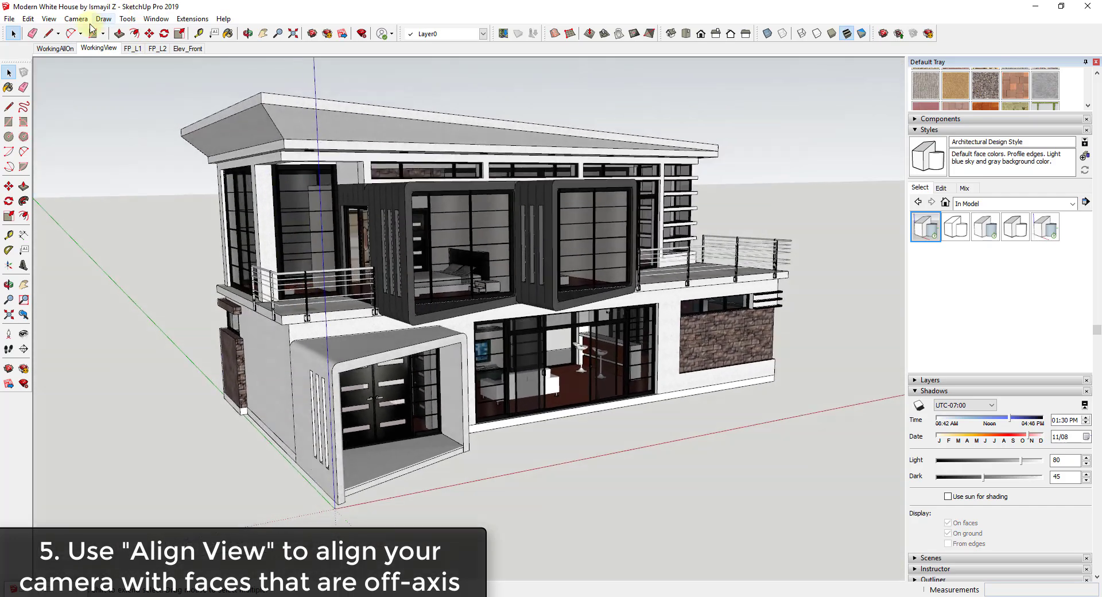
Try parallel projection with the Position Camera tool aimed at the front of the house.
left_click(74, 20)
left_click(107, 74)
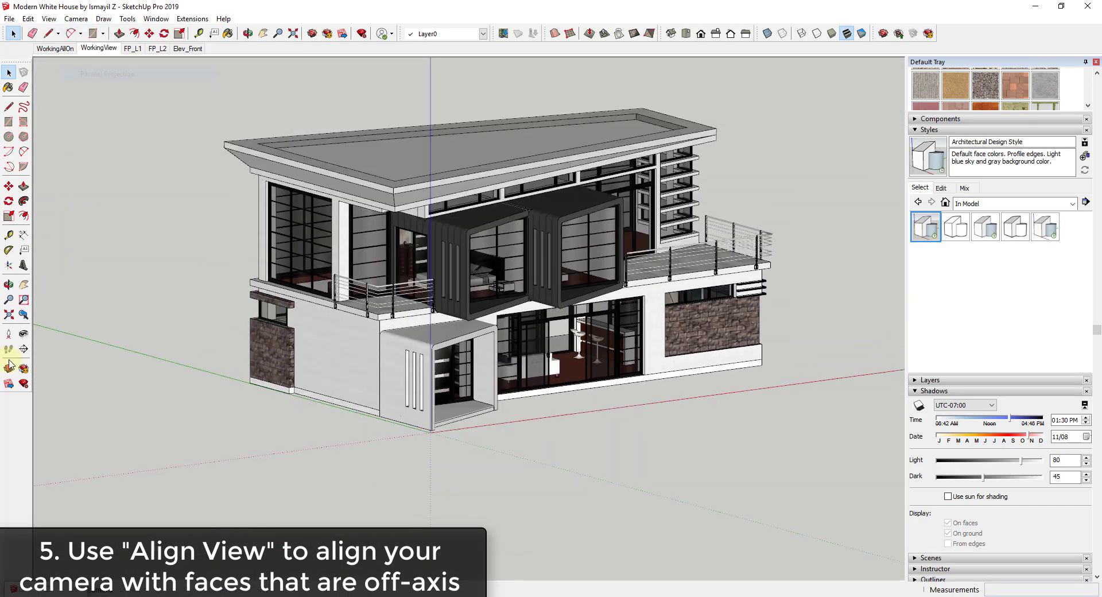
left_click(10, 339)
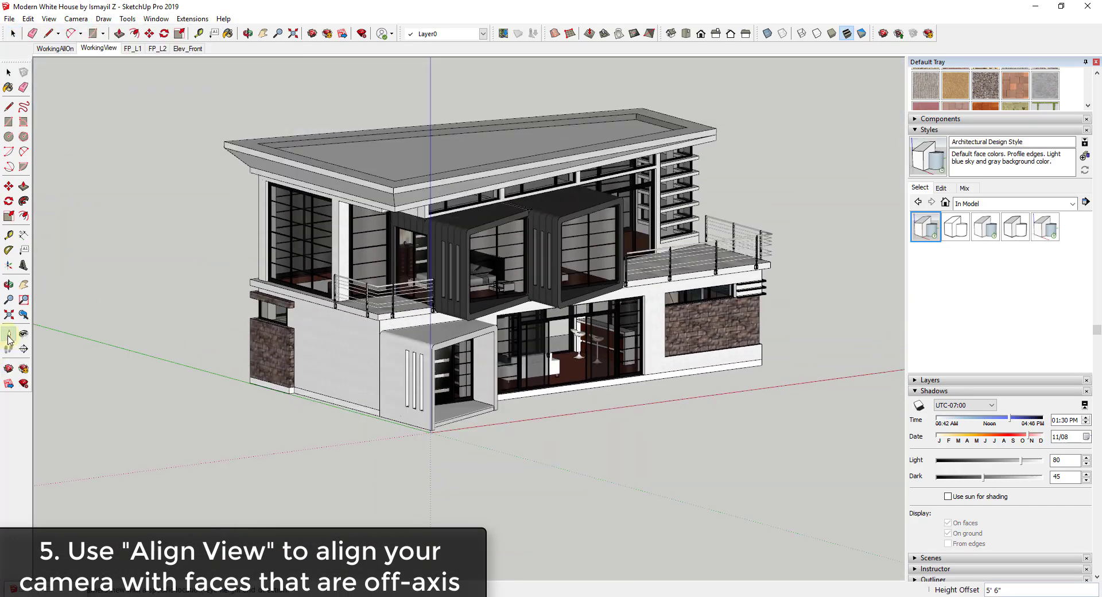
left_click(698, 414)
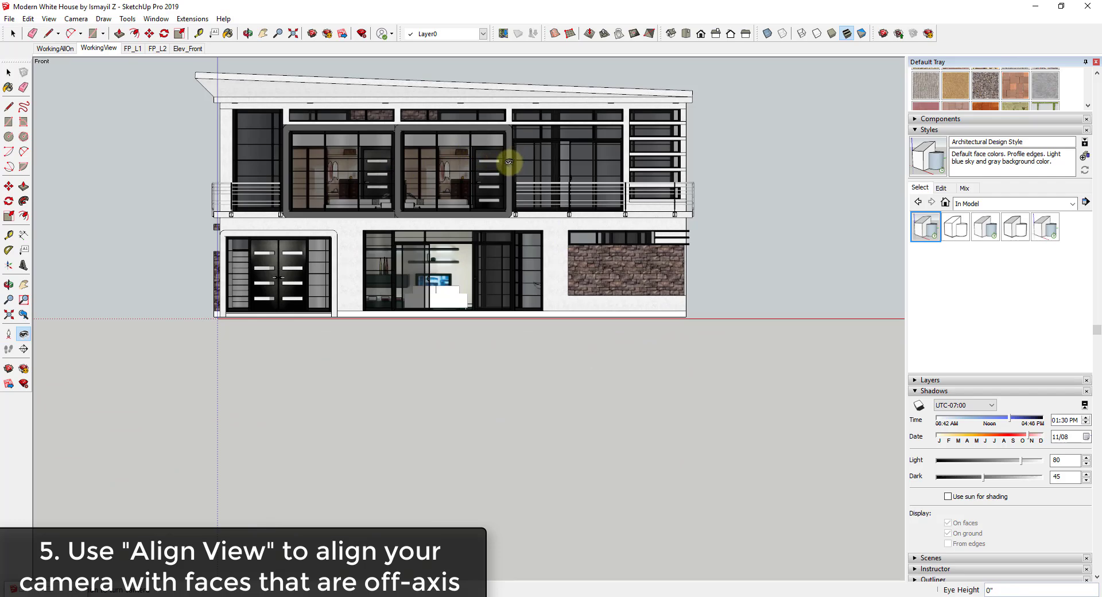
middle_click_drag(508, 163, 578, 308)
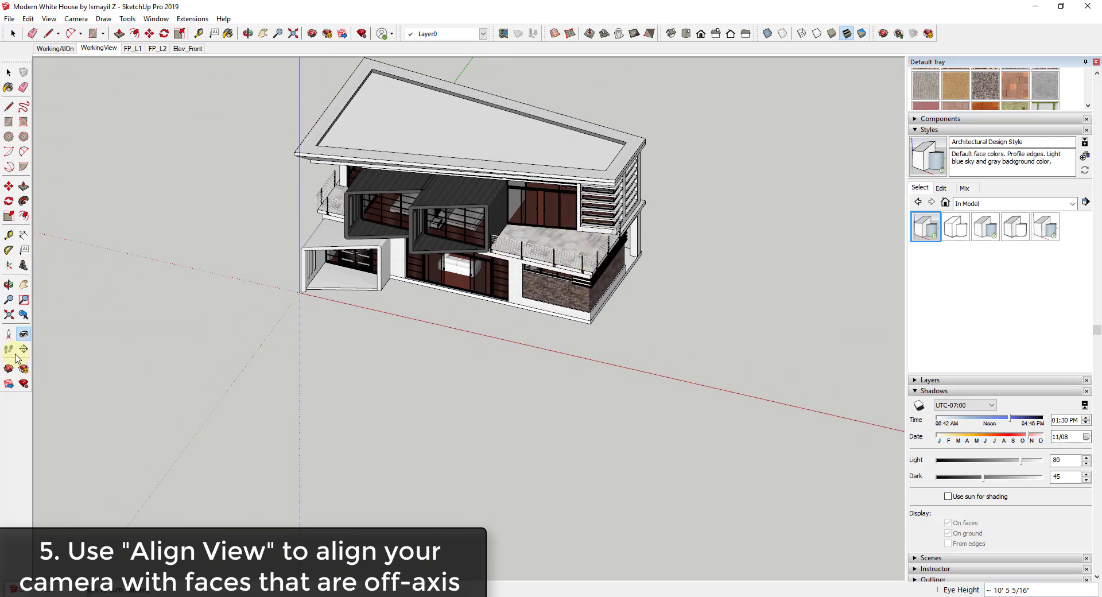
Try positioning the camera on the upper-floor balcony floor, facing the facade.
left_click(8, 333)
left_click(662, 196)
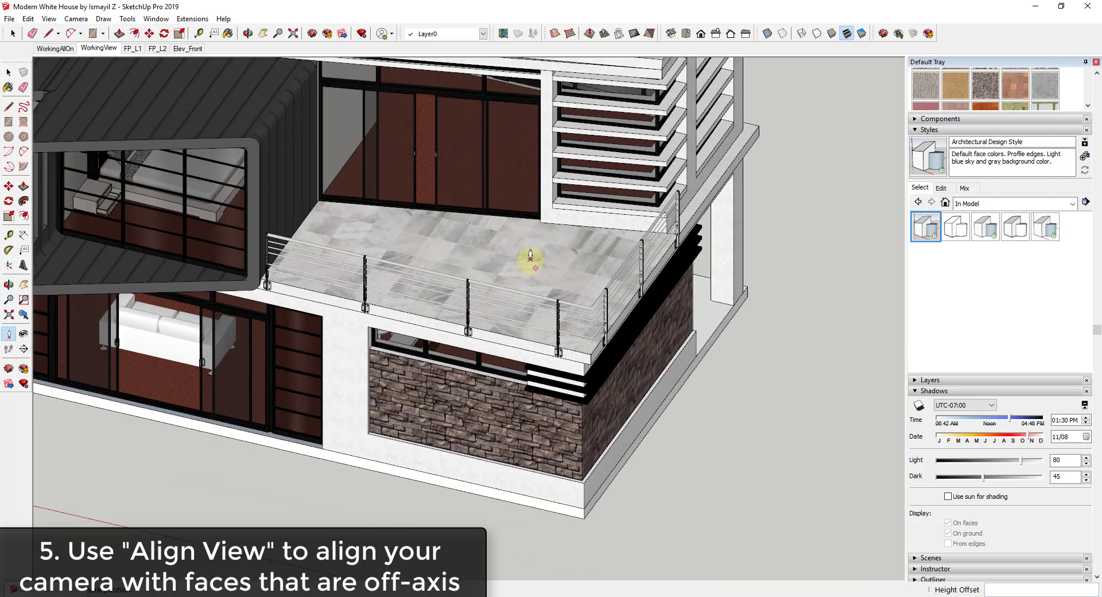
left_click_drag(506, 264, 544, 217)
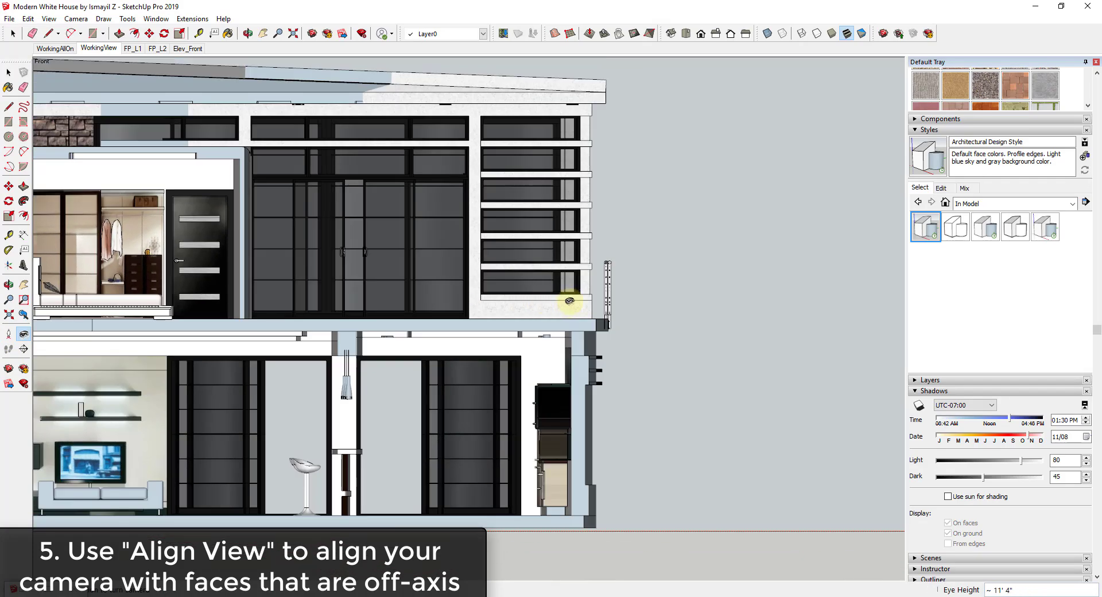
scroll(569, 300, "down", 5)
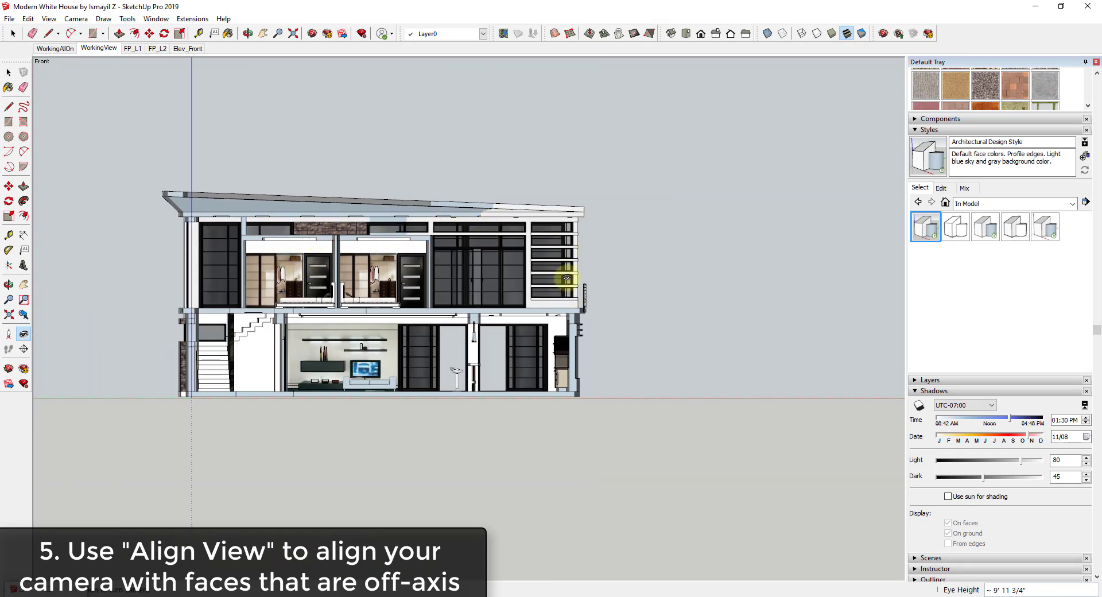
Restore the WorkingView scene with the camera in Perspective mode.
left_click(99, 48)
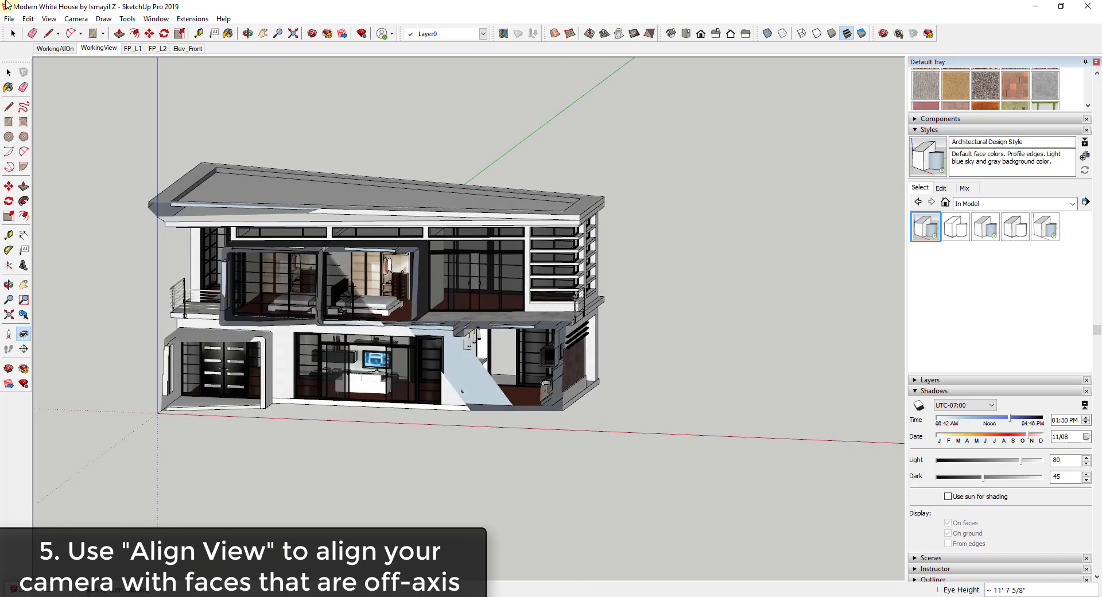
left_click(75, 19)
left_click(109, 99)
left_click(76, 19)
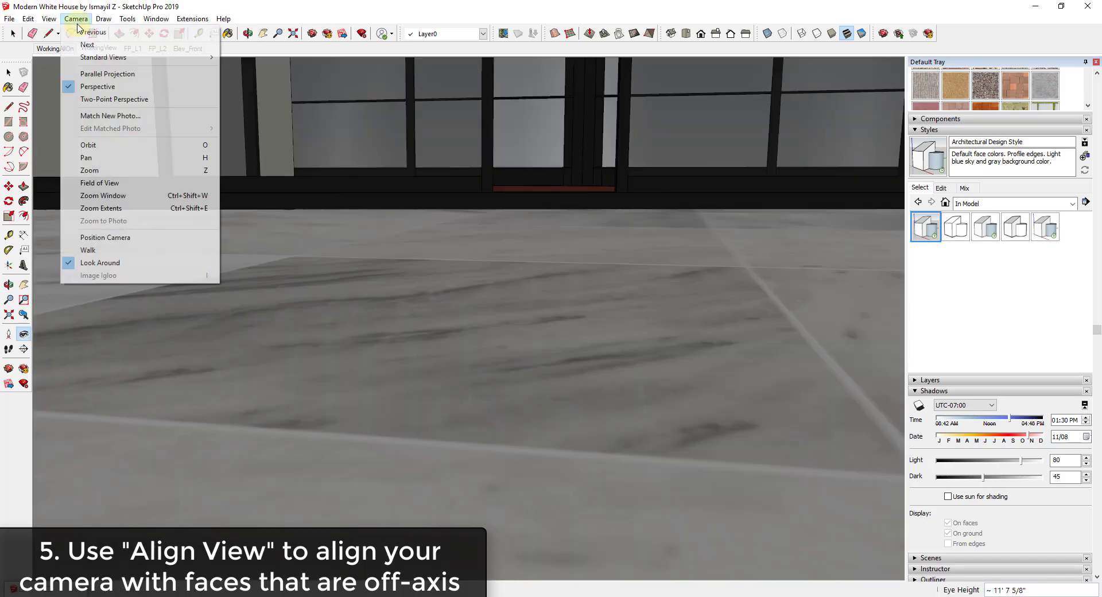
left_click(93, 86)
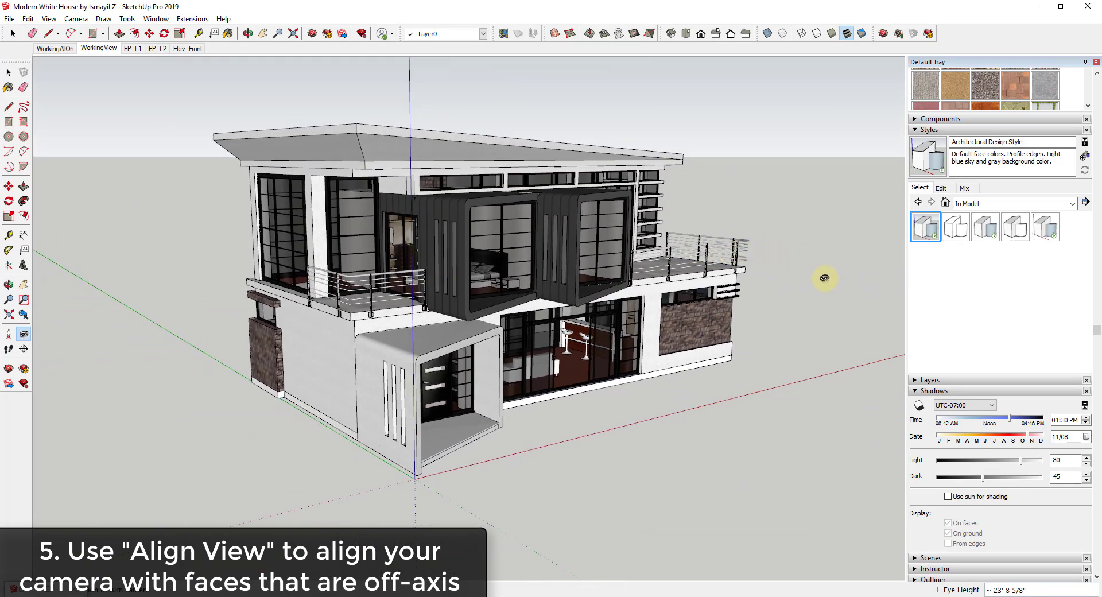
Open the upper-floor wall group, select its white front face beside the balcony doors, and align the view to that face.
left_click_drag(811, 266, 614, 209)
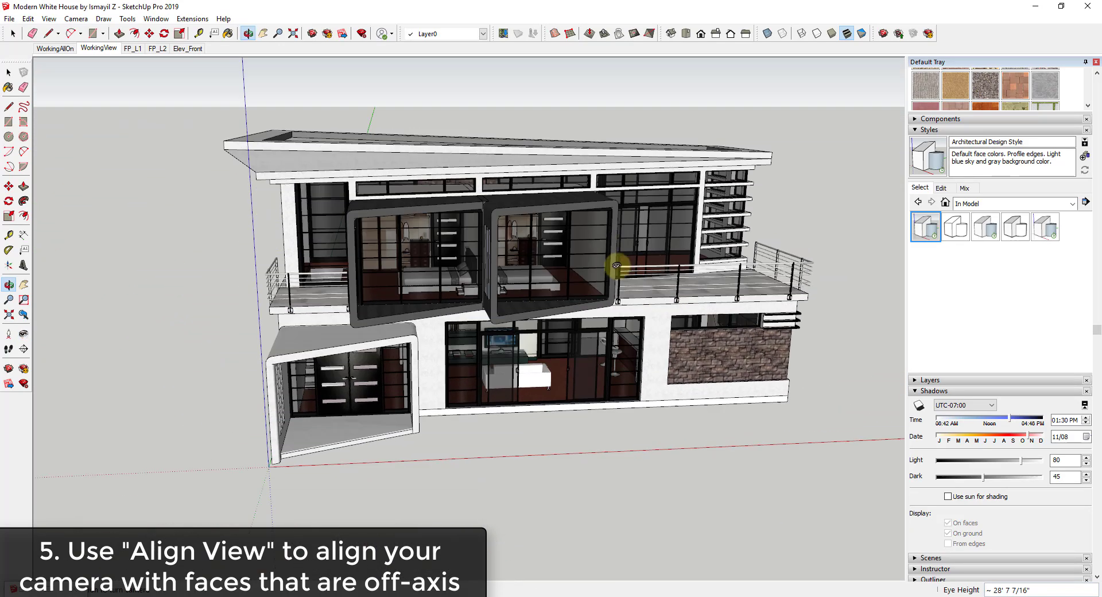
right_click(602, 223)
left_click(626, 229)
scroll(689, 258, "up", 10)
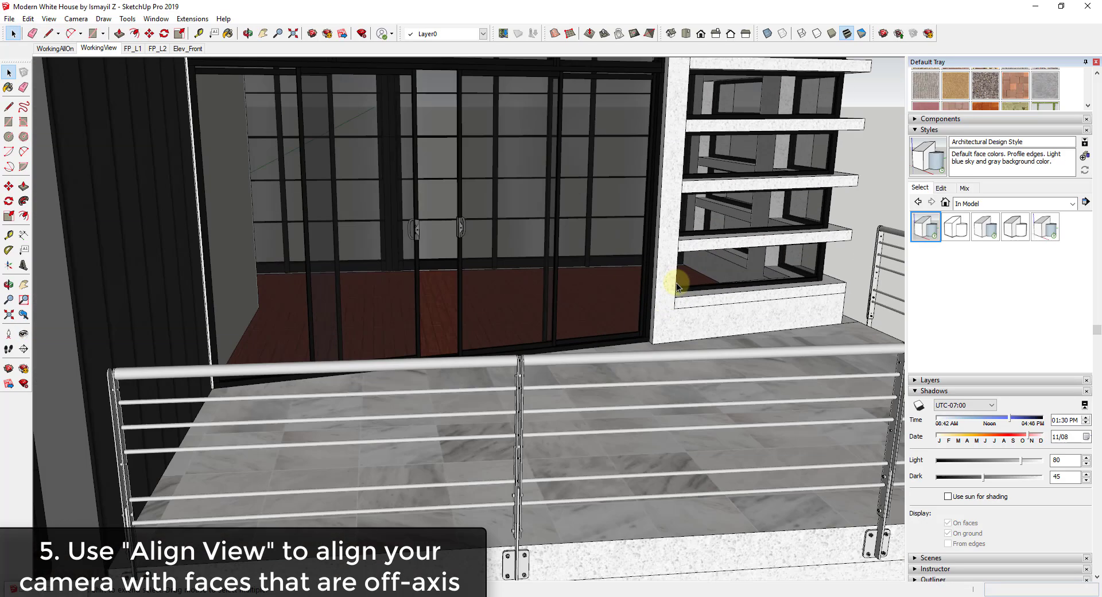
left_click(666, 280)
double_click(662, 278)
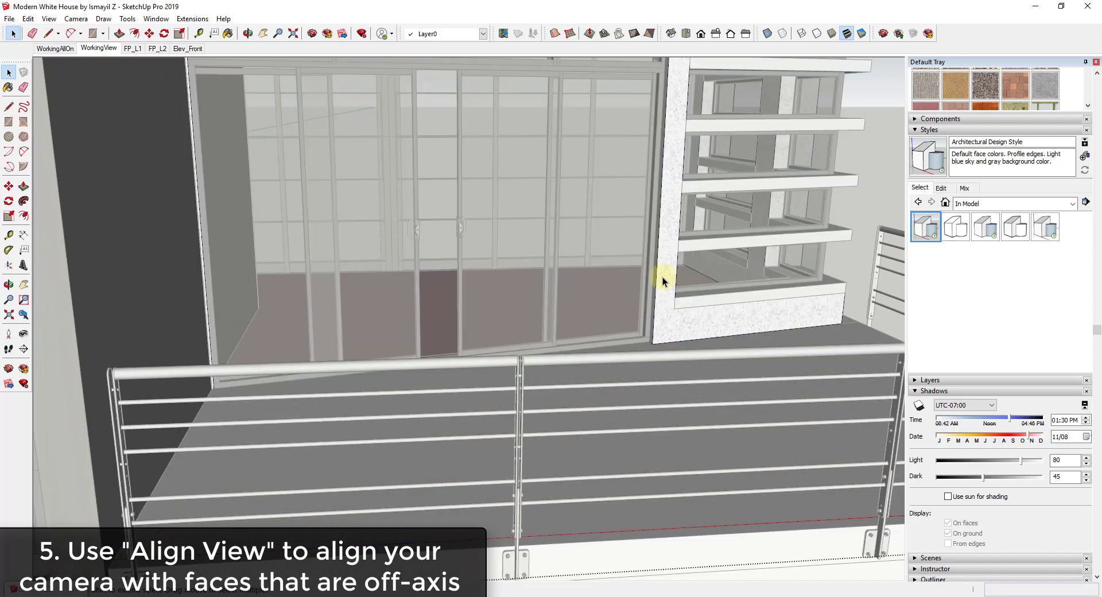
left_click(664, 276)
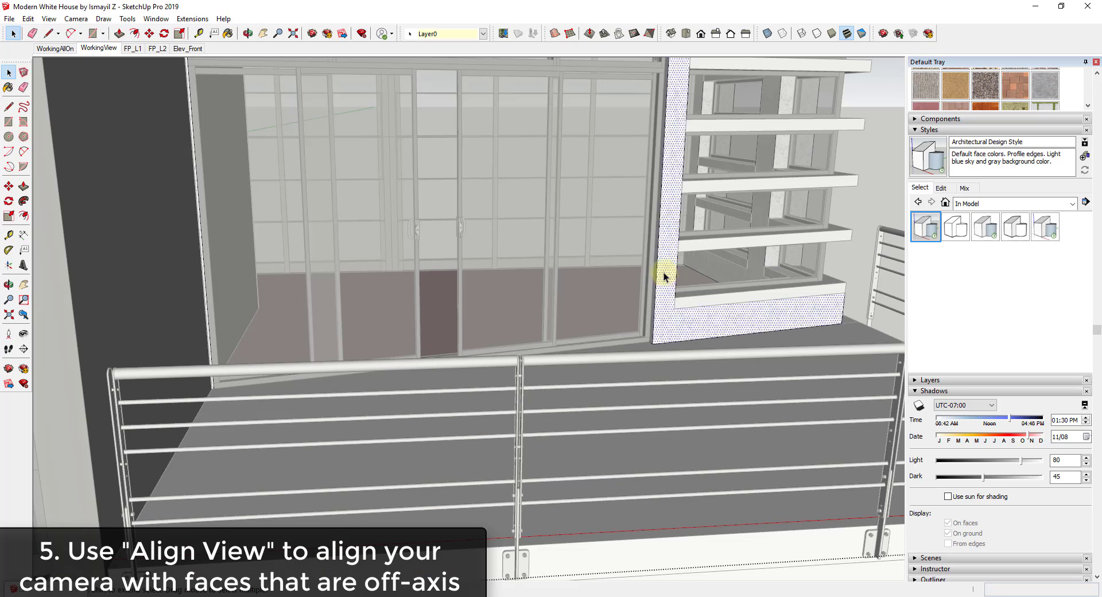
right_click(667, 262)
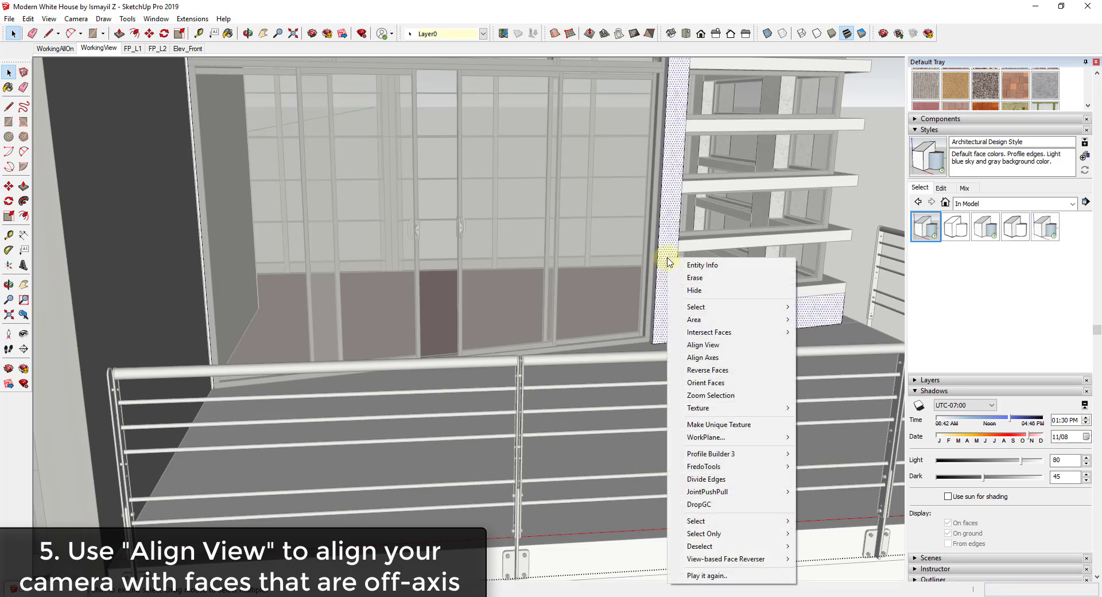
left_click(697, 345)
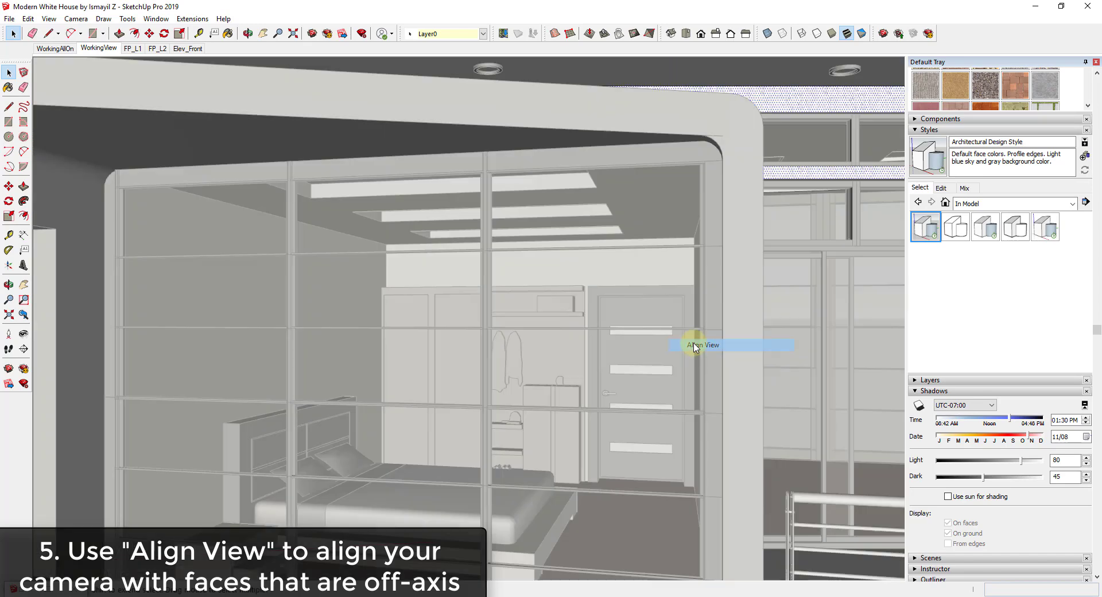
Switch the aligned view to parallel projection, close the wall group, and recall the Elev_Front scene for comparison.
left_click(75, 18)
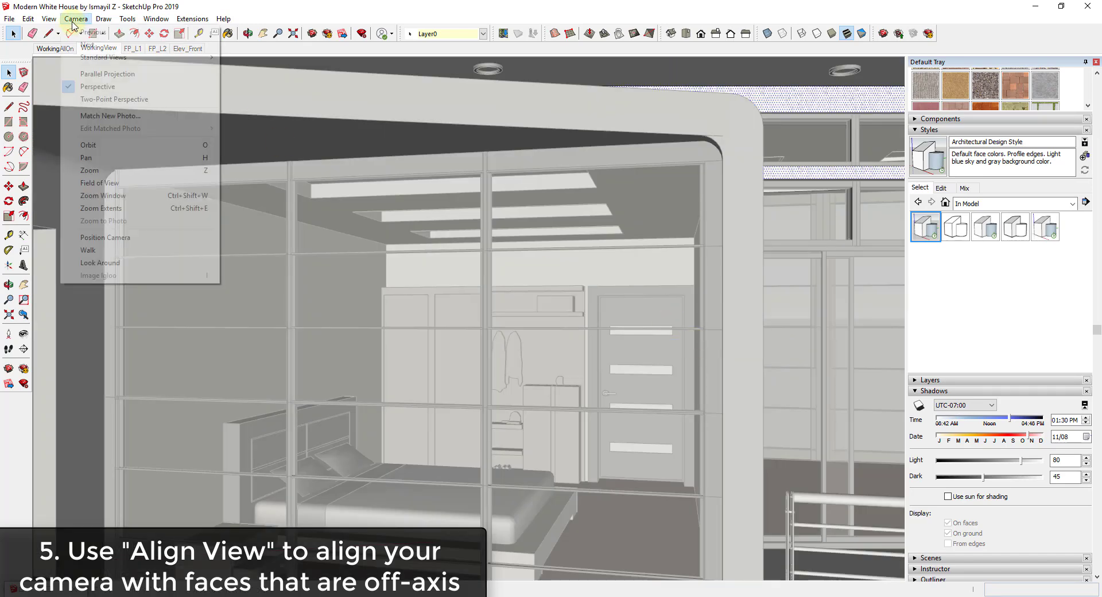
left_click(123, 75)
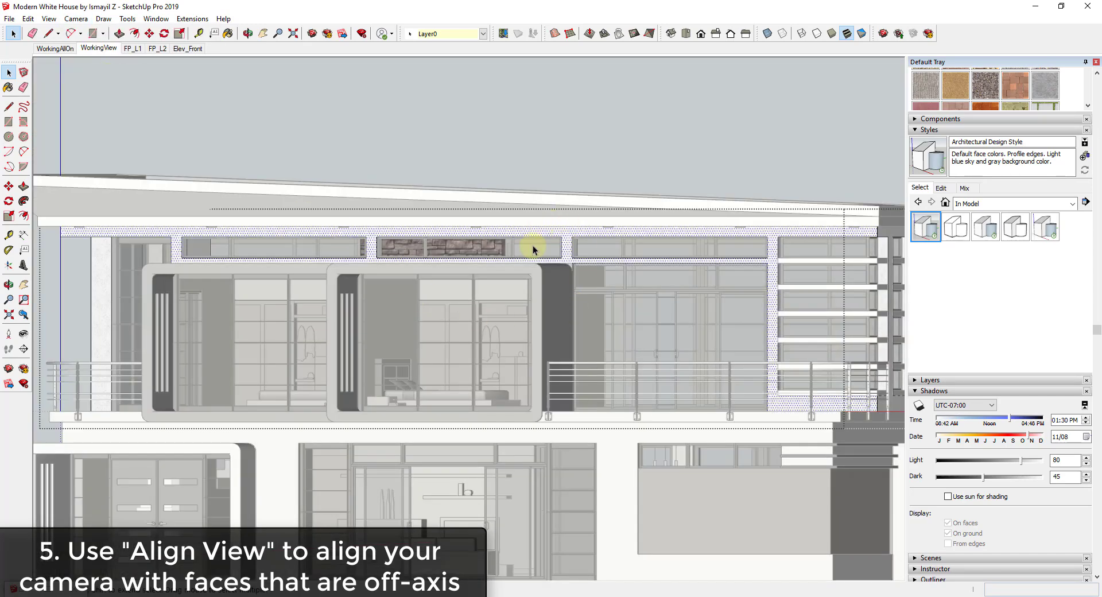
scroll(533, 245, "down", 3)
left_click(835, 270)
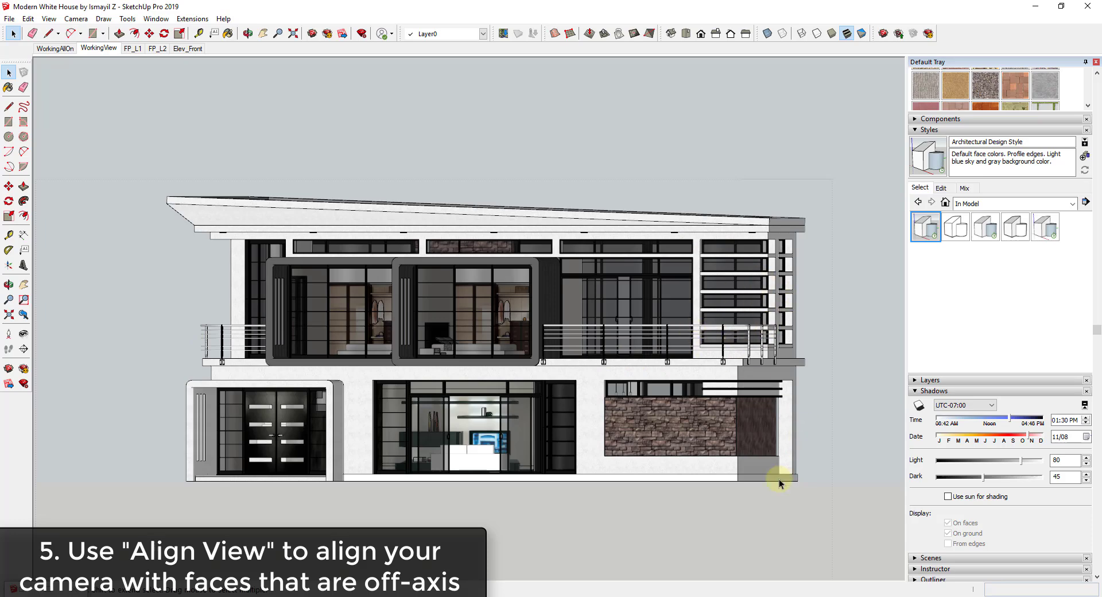
left_click(187, 51)
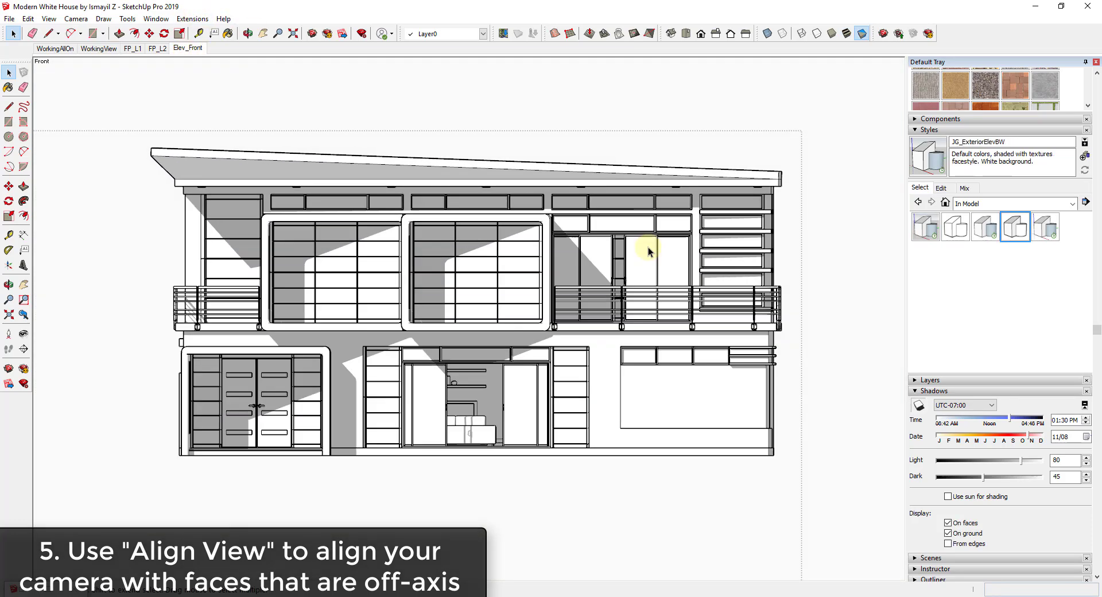
Open the upper-floor wall group from an angled view and align the camera to its front face between the balcony doors and louvers.
middle_click_drag(546, 226, 697, 322)
scroll(738, 184, "up", 5)
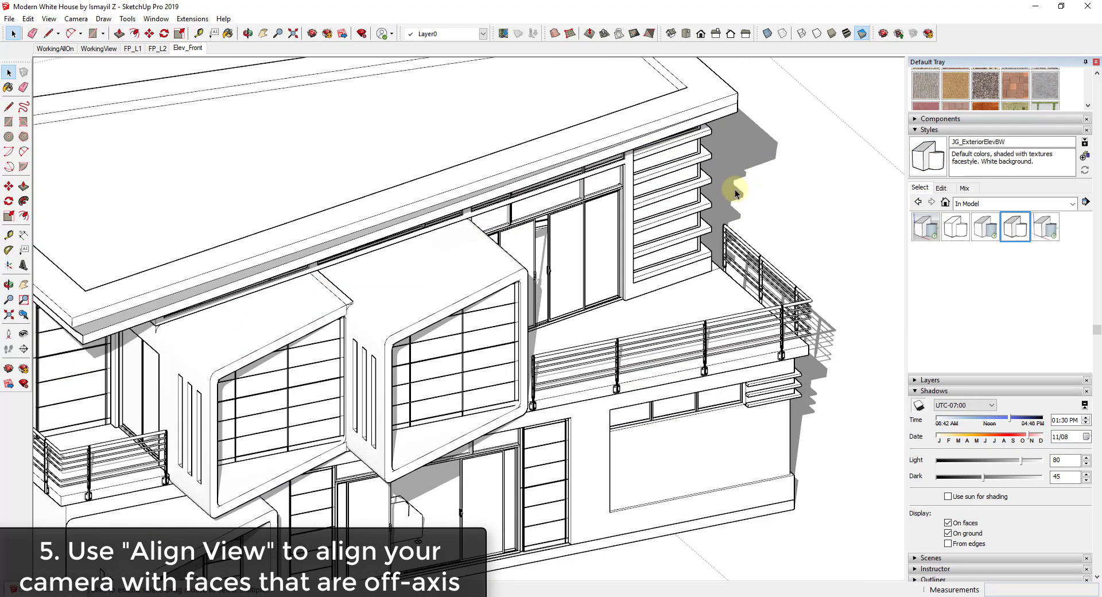
left_click(619, 312)
double_click(615, 310)
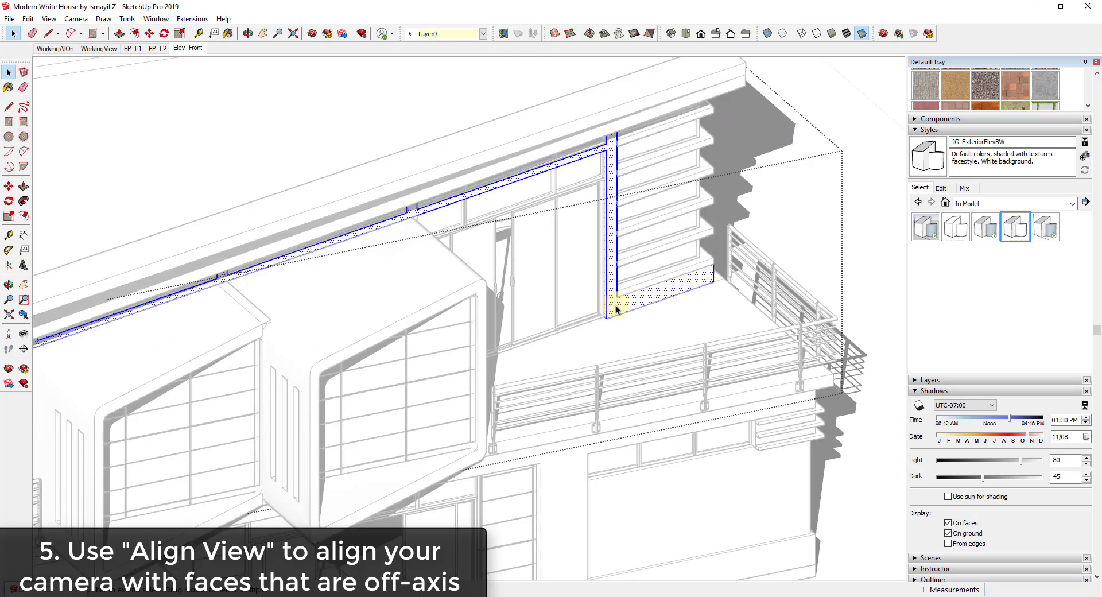
right_click(614, 306)
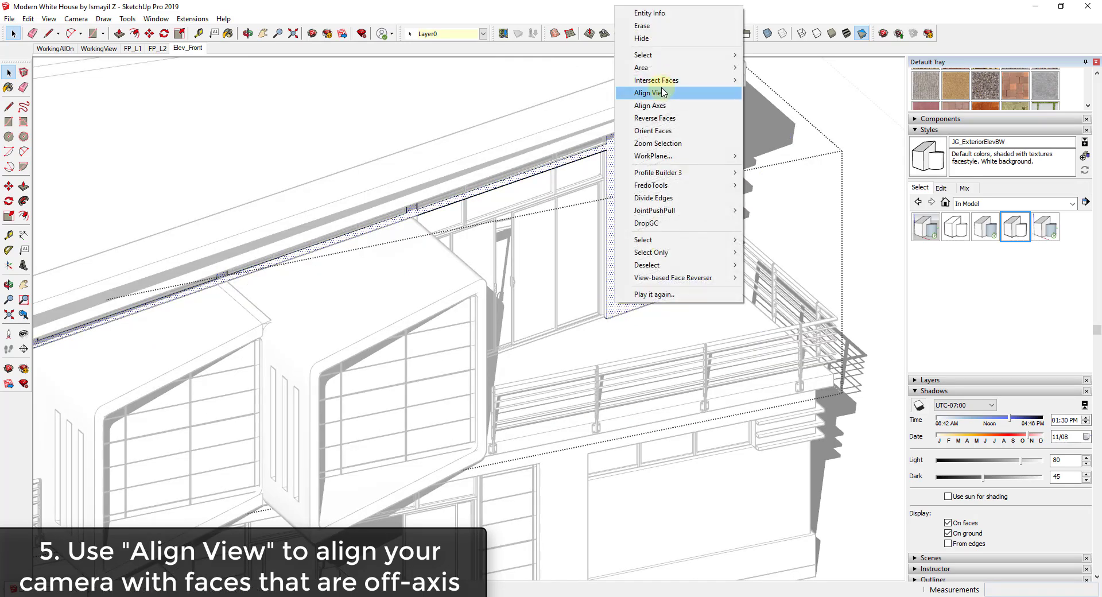
left_click(664, 95)
Frame the whole house in the aligned front view and close the upper-floor wall group.
scroll(680, 288, "down", 6)
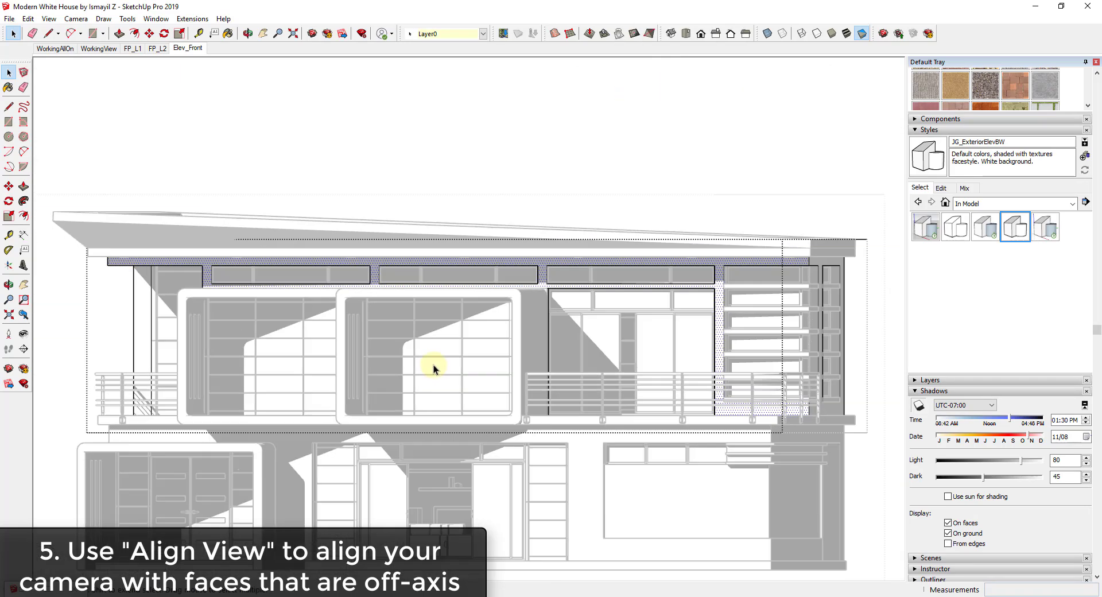
scroll(509, 364, "up", 1)
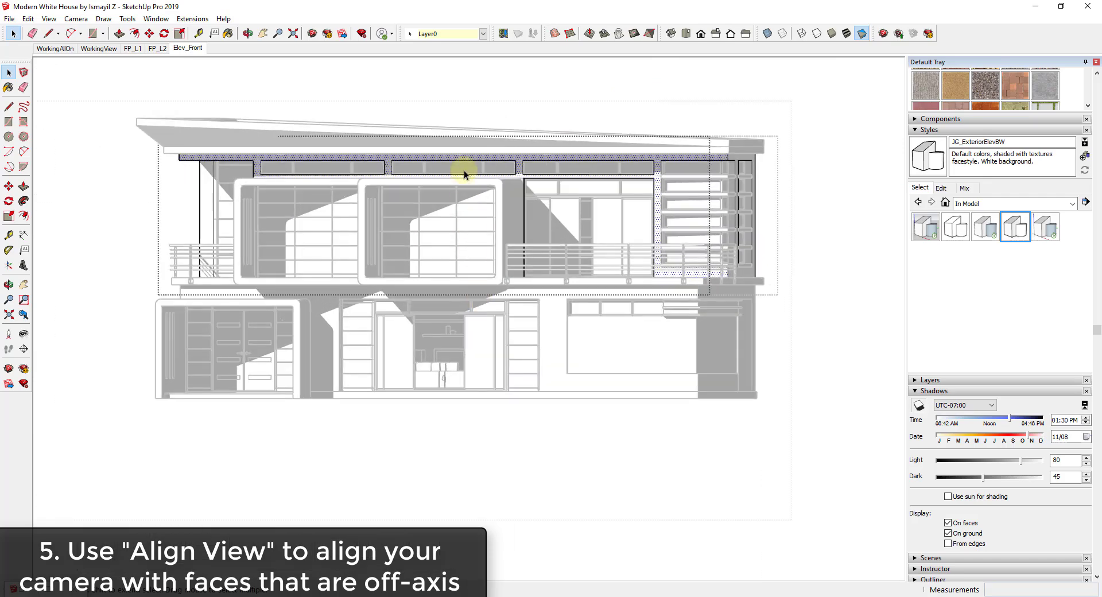
scroll(412, 86, "up", 1)
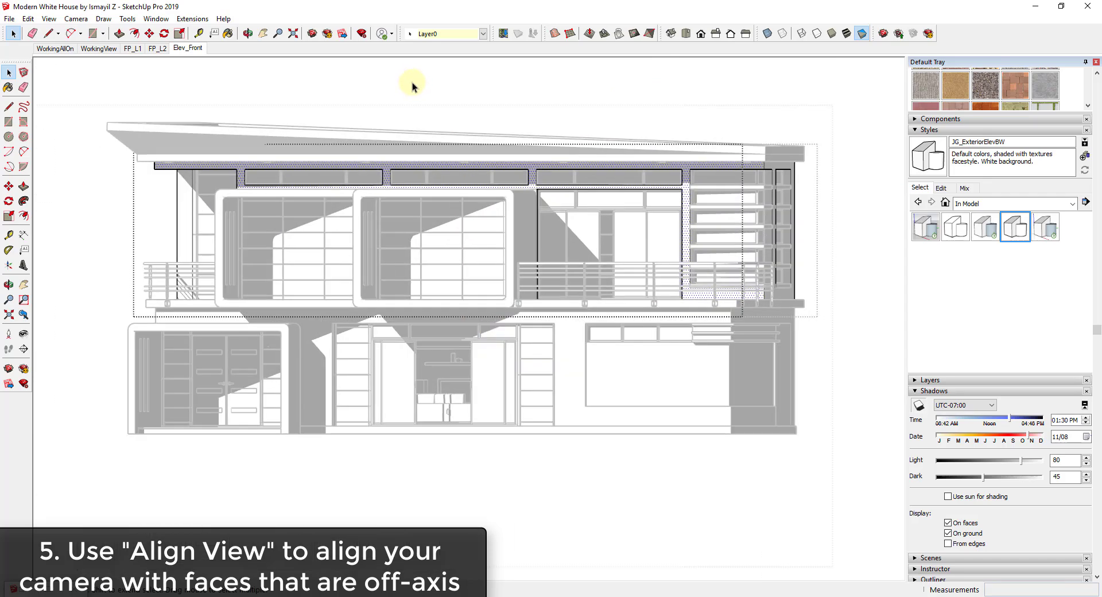
left_click(448, 82)
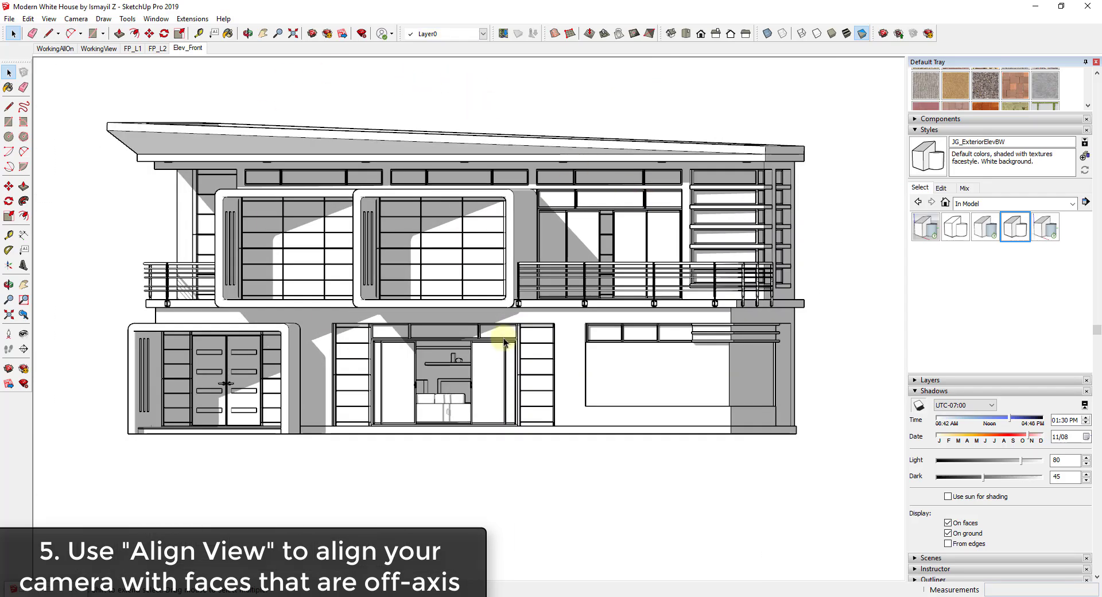